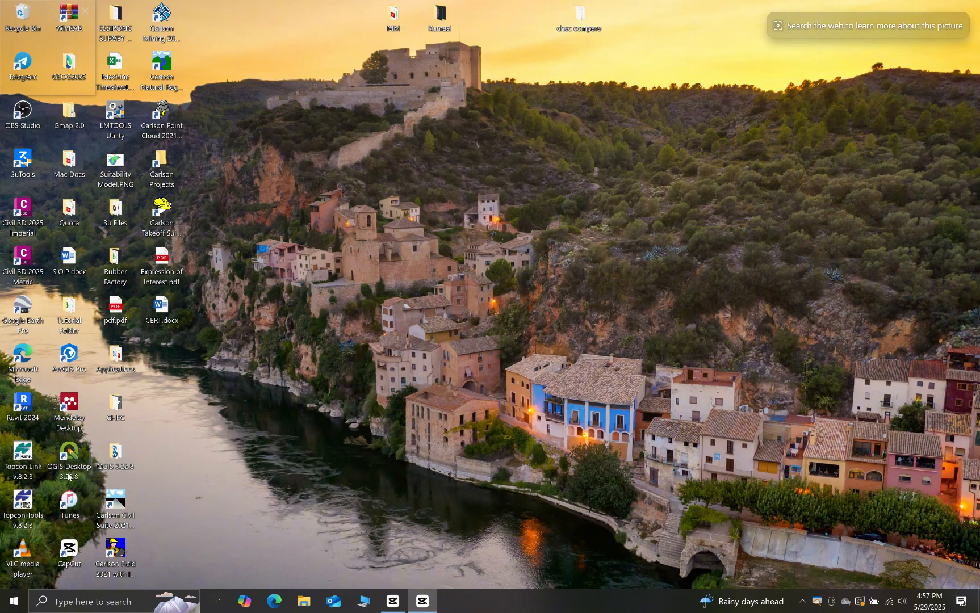
# - Launch Topcon Tools v.8.2.3 and start creating a new job from the startup window
pyautogui.doubleClick(26, 502)
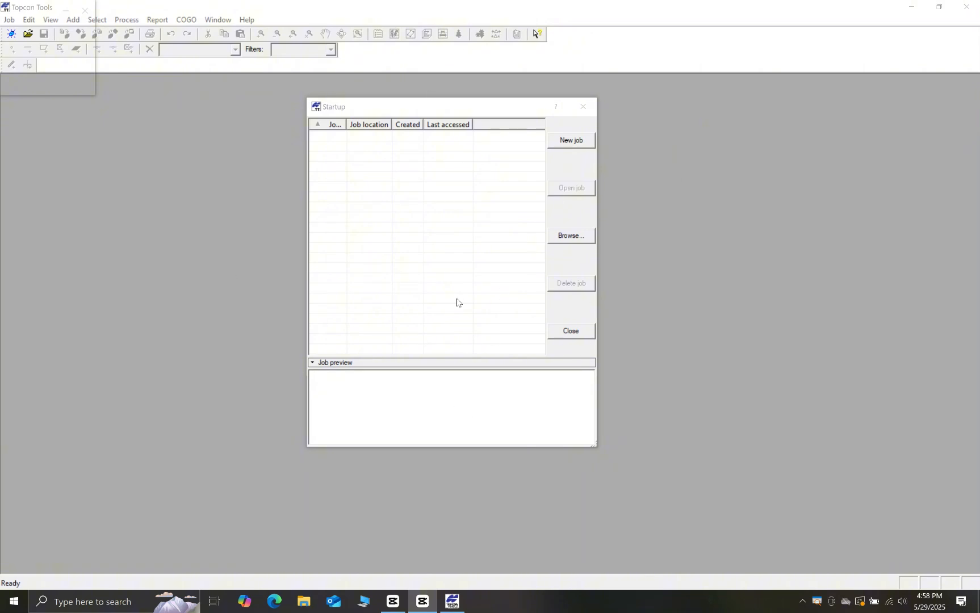
pyautogui.moveTo(471, 111)
pyautogui.mouseDown()
pyautogui.moveTo(516, 95)
pyautogui.moveTo(462, 128)
pyautogui.moveTo(483, 124)
pyautogui.mouseUp()
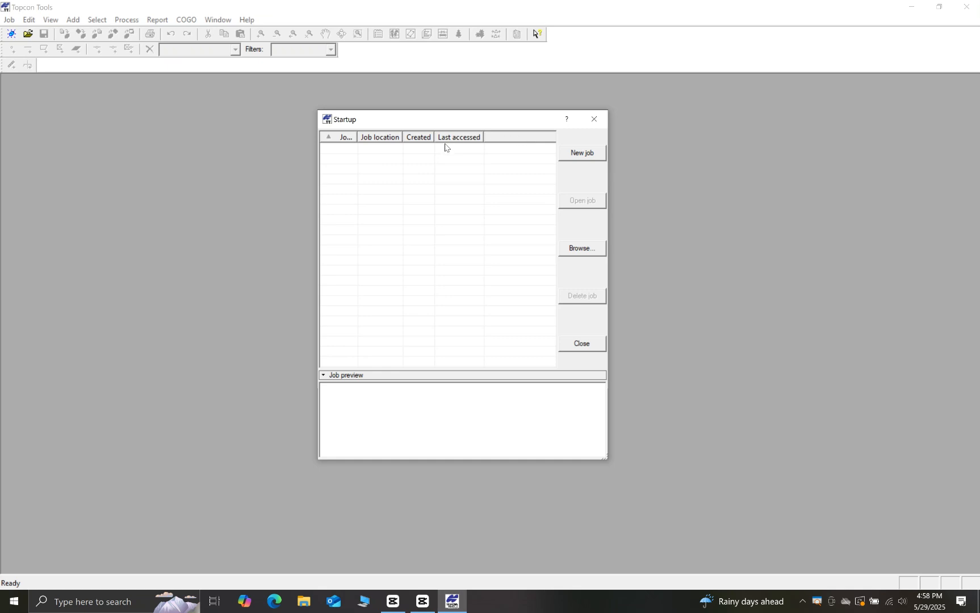
pyautogui.click(587, 152)
pyautogui.moveTo(435, 188)
pyautogui.mouseDown()
pyautogui.moveTo(464, 186)
pyautogui.moveTo(435, 198)
pyautogui.mouseUp()
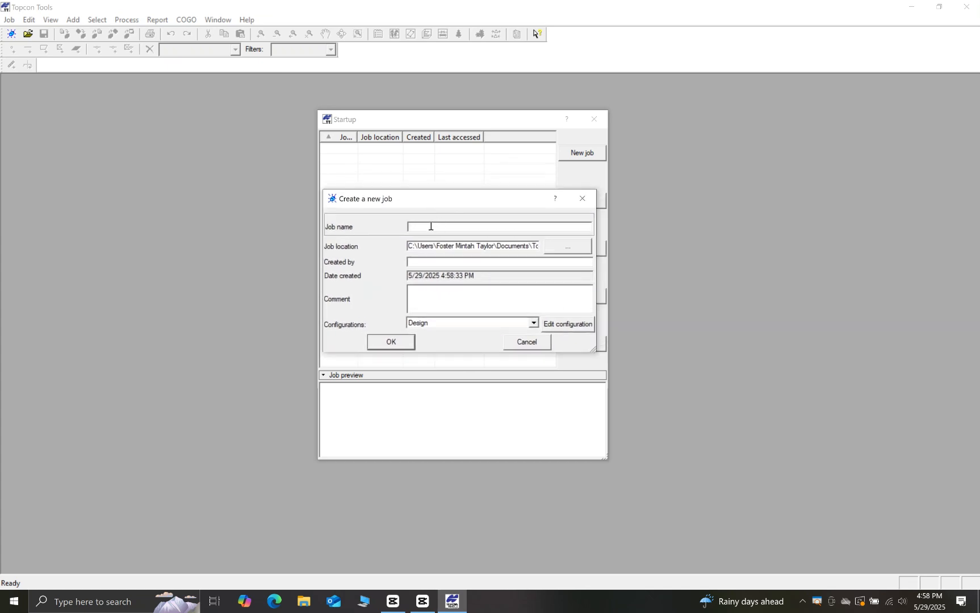
# - Name the new job "Training", fill in the creator's name and enter the comment "Cdastral data Processing"
pyautogui.write('Training')
pyautogui.click(438, 263)
pyautogui.write('Ing. Taylor')
pyautogui.click(481, 294)
pyautogui.write('Cdastral data Processing')
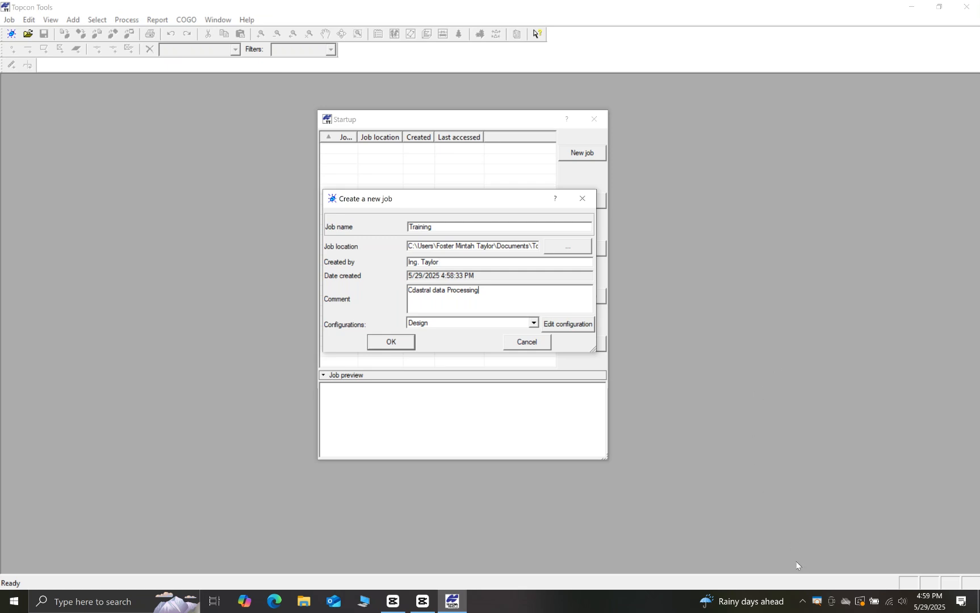
pyautogui.click(817, 601)
pyautogui.rightClick(820, 602)
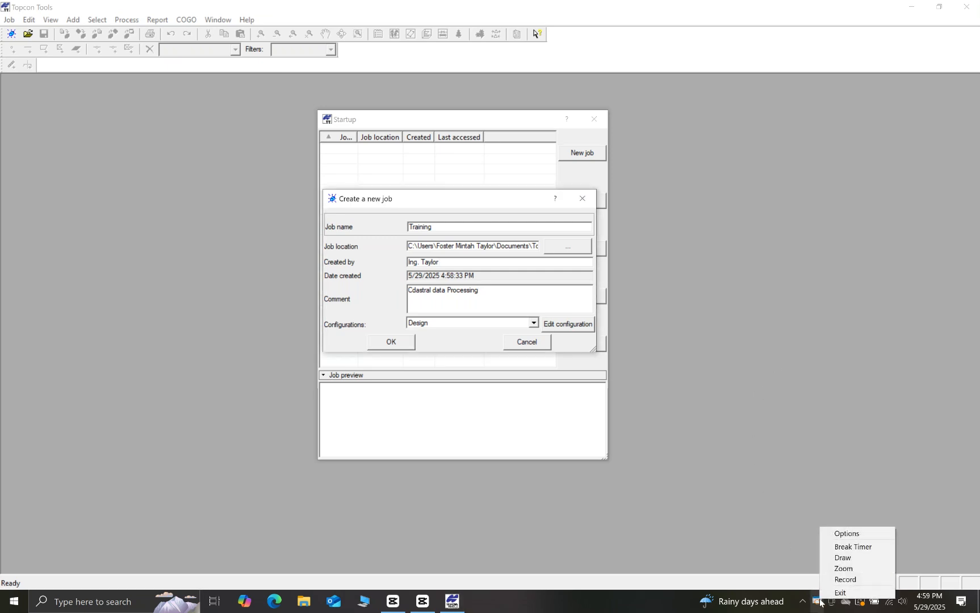
pyautogui.click(842, 558)
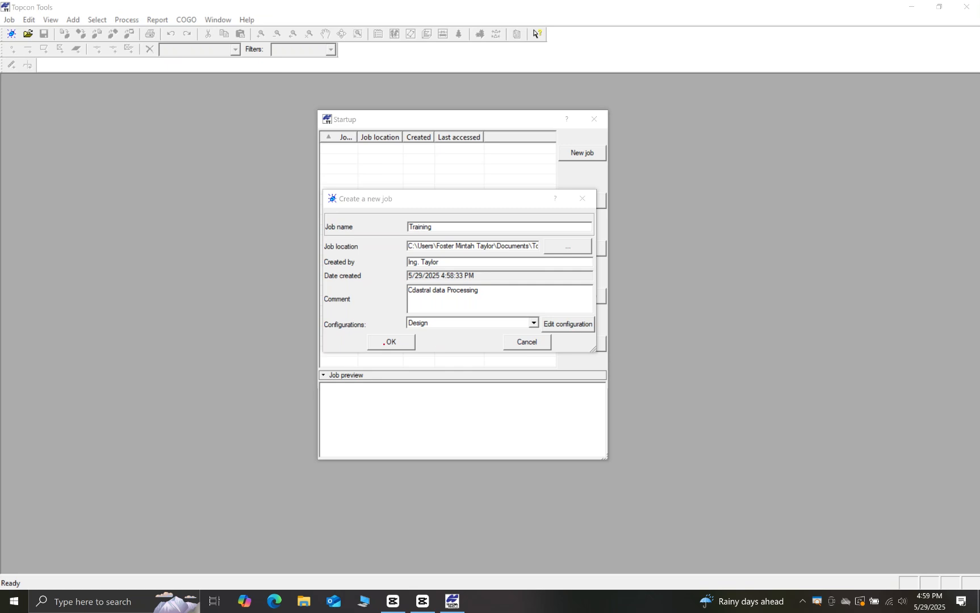
pyautogui.moveTo(328, 333); pyautogui.dragTo(369, 327)
# - Choose the Design configuration for the new job and open it for editing
pyautogui.click(533, 322)
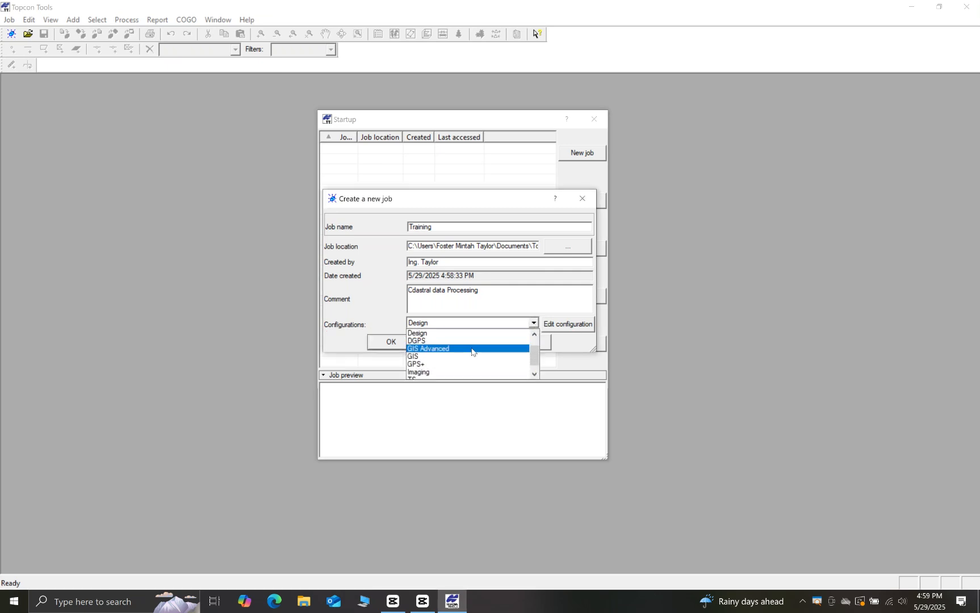
pyautogui.scroll(-1, 448, 349)
pyautogui.scroll(1, 435, 364)
pyautogui.scroll(-1, 436, 341)
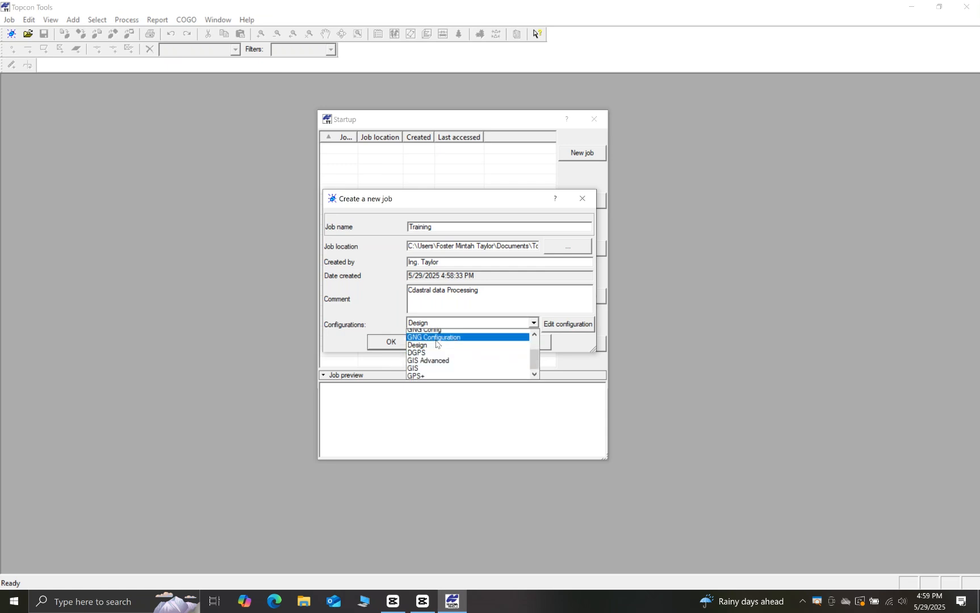
pyautogui.scroll(-1, 436, 344)
pyautogui.scroll(1, 436, 343)
pyautogui.click(422, 352)
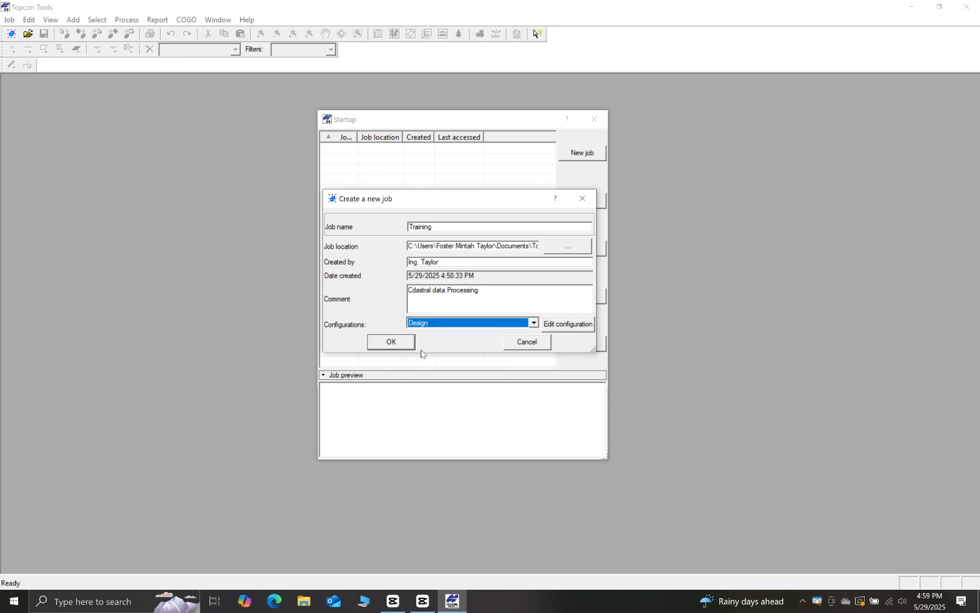
pyautogui.click(564, 325)
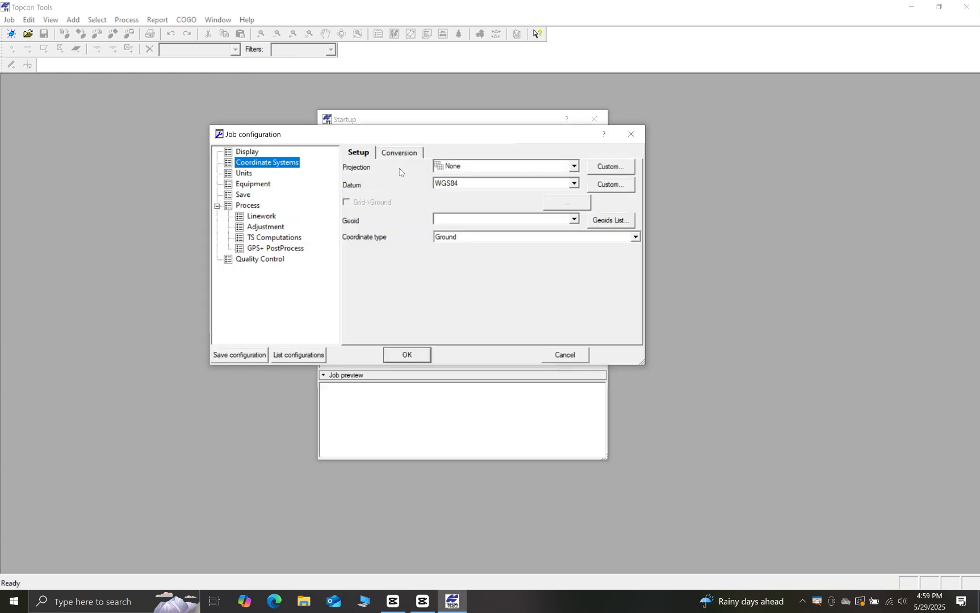
# - Examine the Display settings of the job configuration: precisions, time, roads and angle formats
pyautogui.click(594, 588)
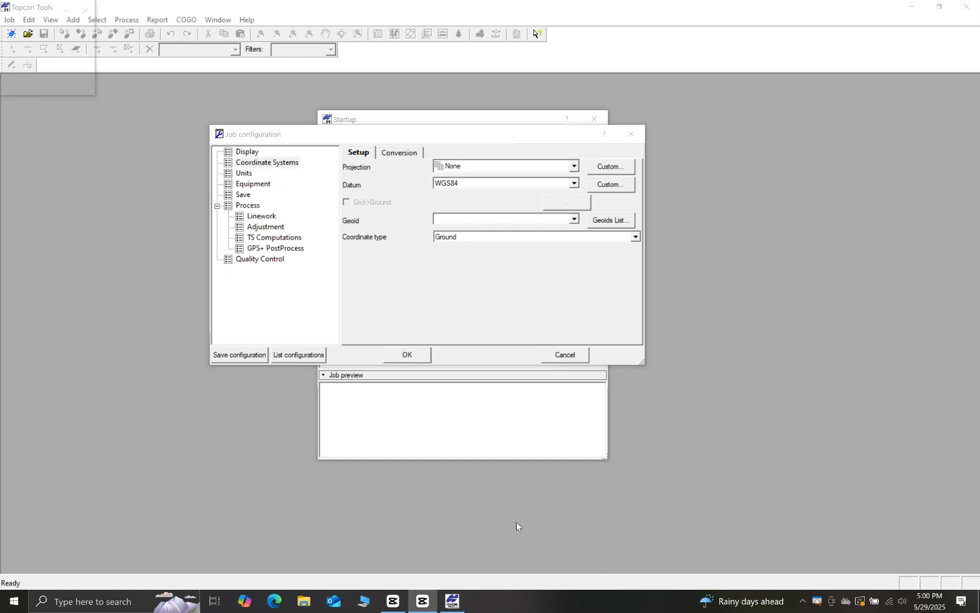
pyautogui.moveTo(383, 140); pyautogui.dragTo(406, 143)
pyautogui.click(271, 156)
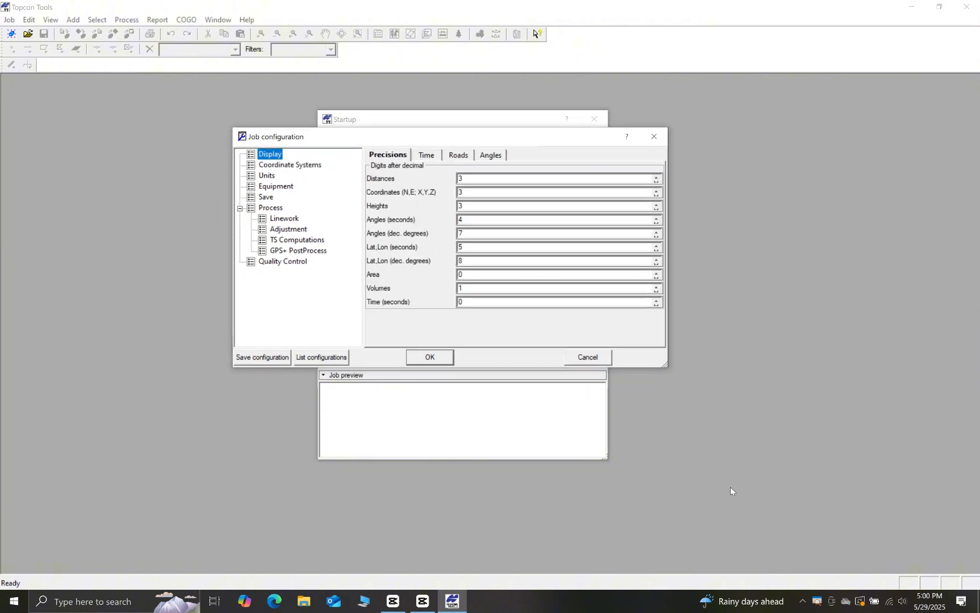
pyautogui.rightClick(817, 602)
pyautogui.click(834, 565)
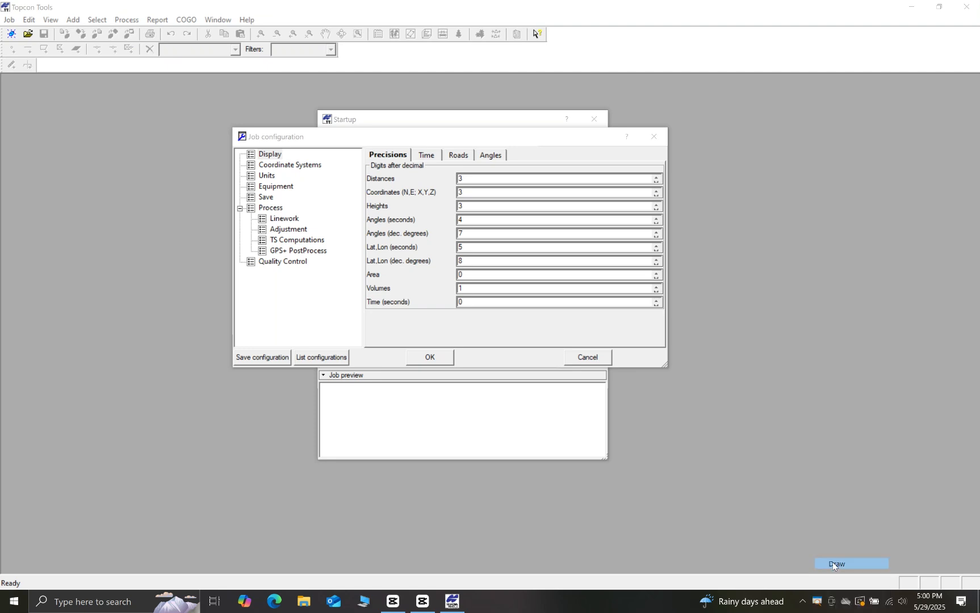
pyautogui.moveTo(442, 159); pyautogui.dragTo(639, 304)
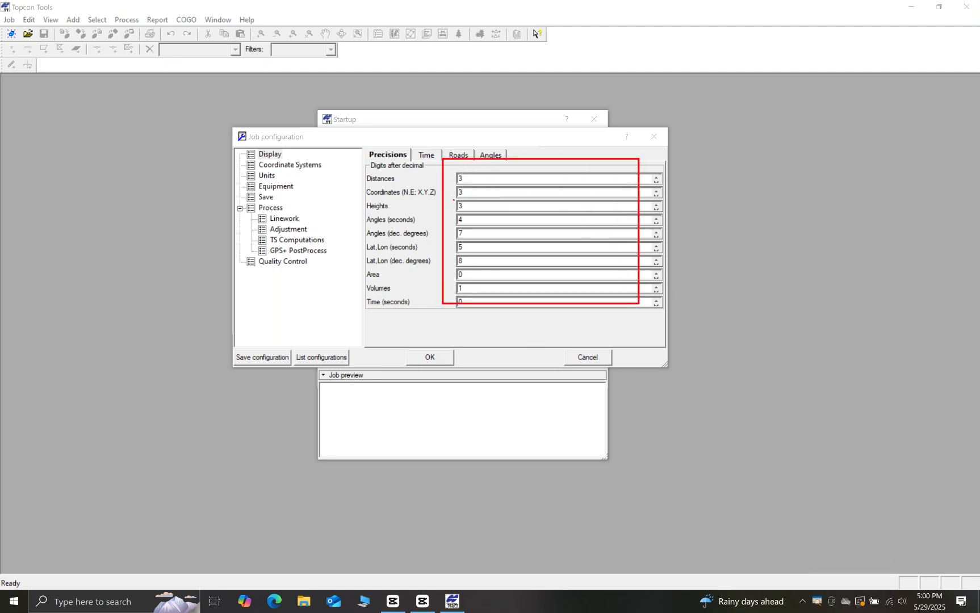
pyautogui.press('Escape')
pyautogui.click(425, 162)
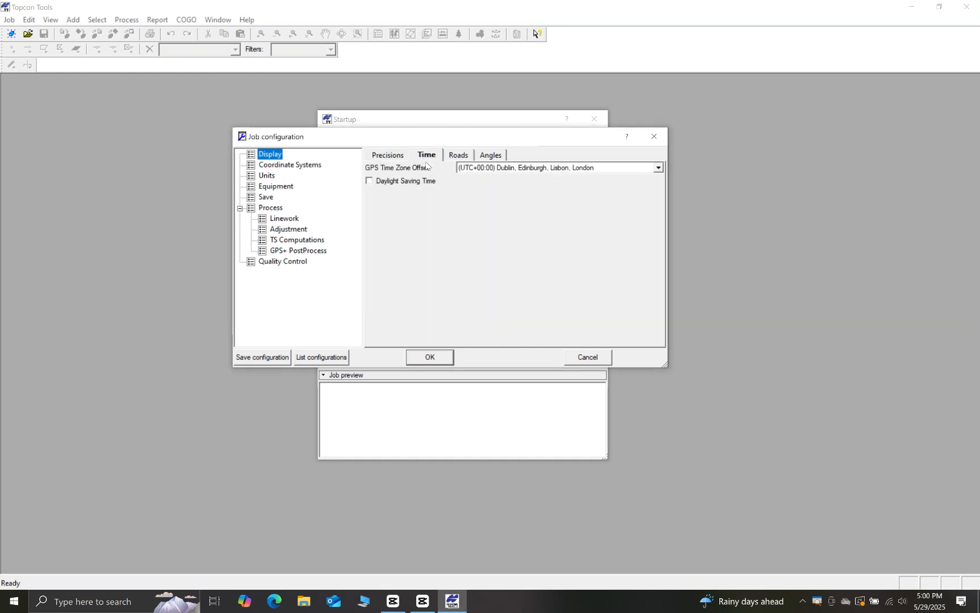
pyautogui.click(460, 158)
pyautogui.click(496, 161)
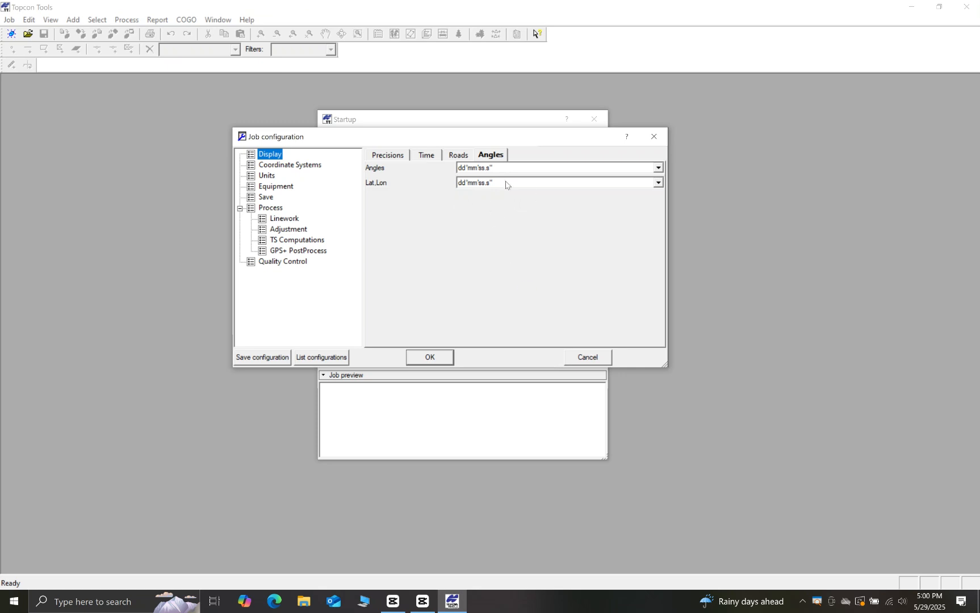
pyautogui.click(390, 156)
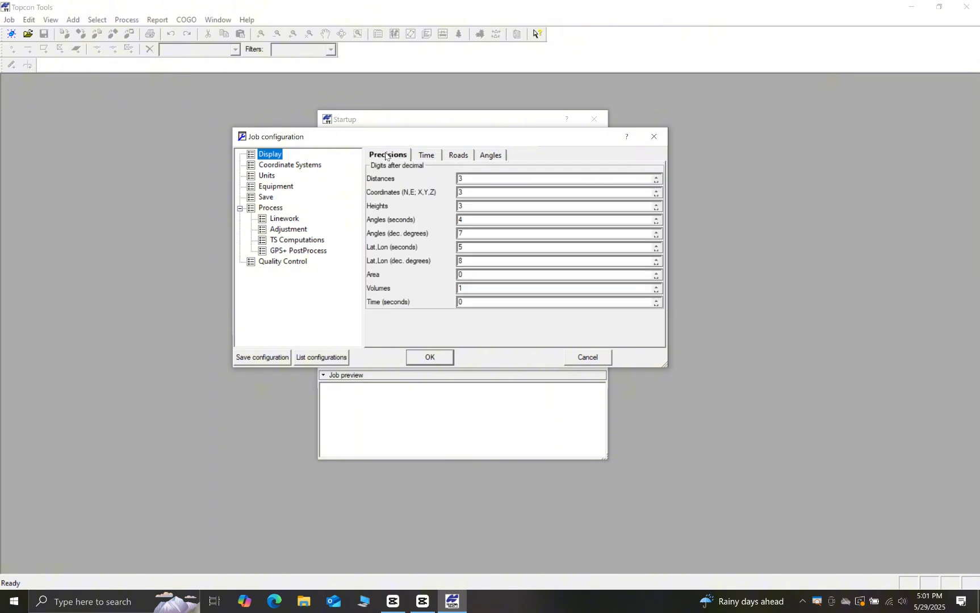
# - Try coordinate precisions of 2 and 1 digits after the decimal and return the value to 3
pyautogui.click(474, 194)
pyautogui.press('BackSpace')
pyautogui.write('2')
pyautogui.press('BackSpace')
pyautogui.write('1')
pyautogui.press('BackSpace')
pyautogui.write('3')
# - Go to the job's Coordinate Systems settings and examine the list of predefined projections
pyautogui.click(293, 165)
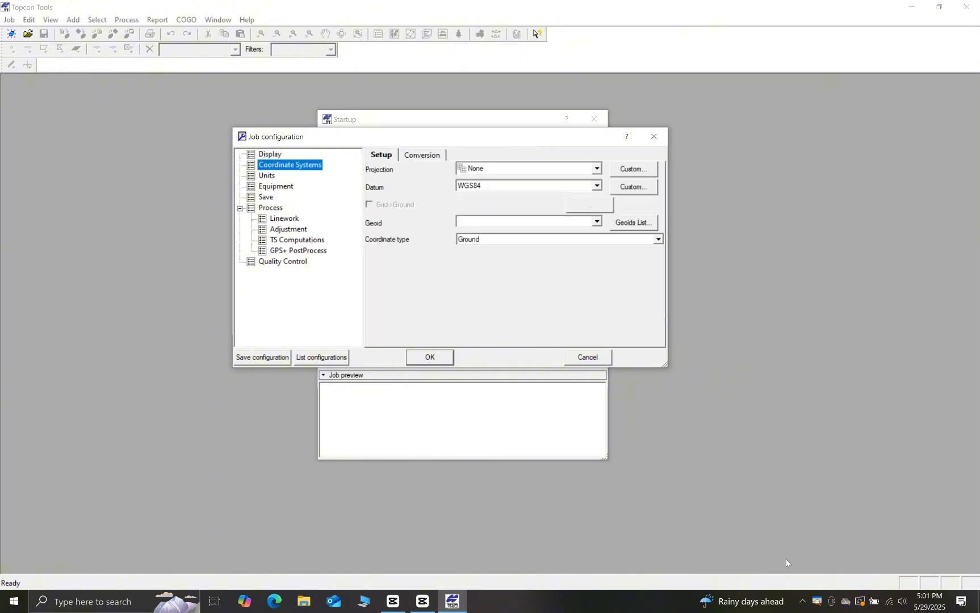
pyautogui.rightClick(815, 606)
pyautogui.click(839, 567)
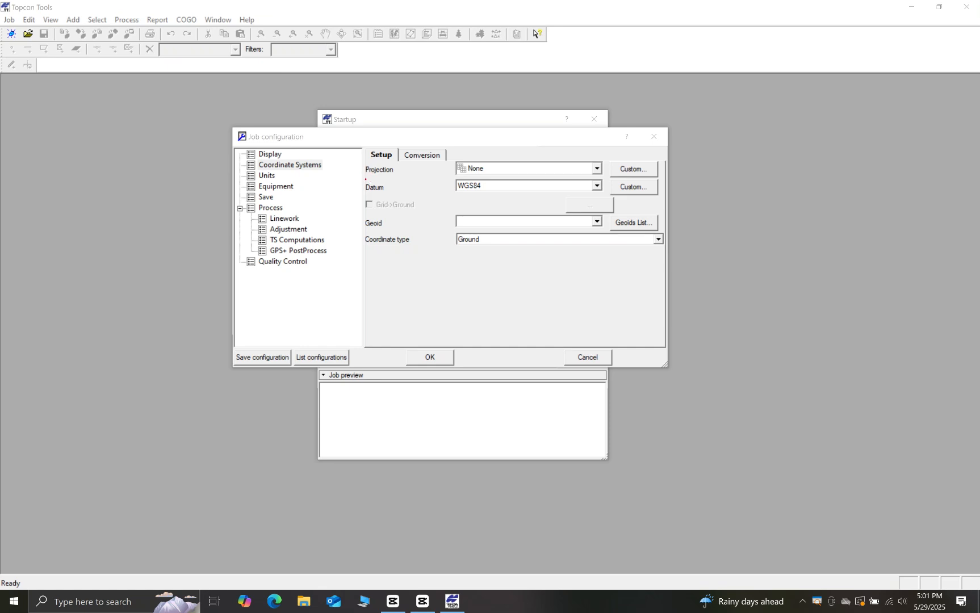
pyautogui.moveTo(360, 176); pyautogui.dragTo(392, 176)
pyautogui.click(597, 168)
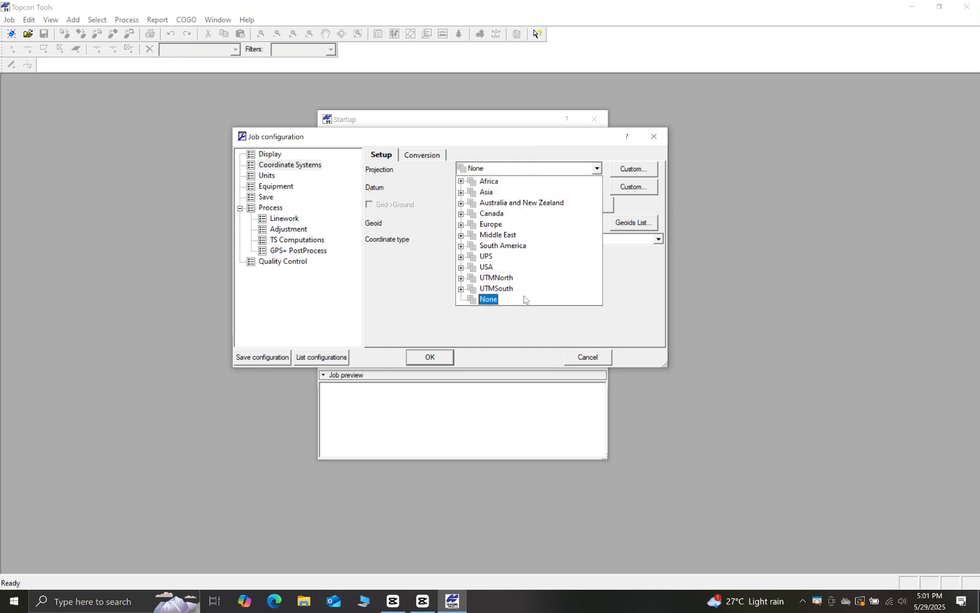
pyautogui.click(598, 169)
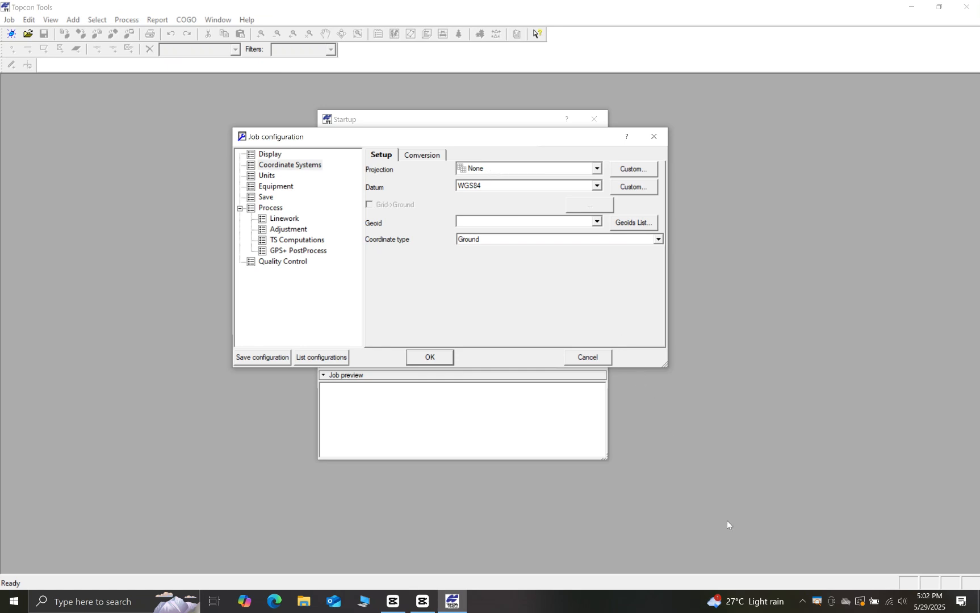
pyautogui.rightClick(817, 601)
pyautogui.click(838, 559)
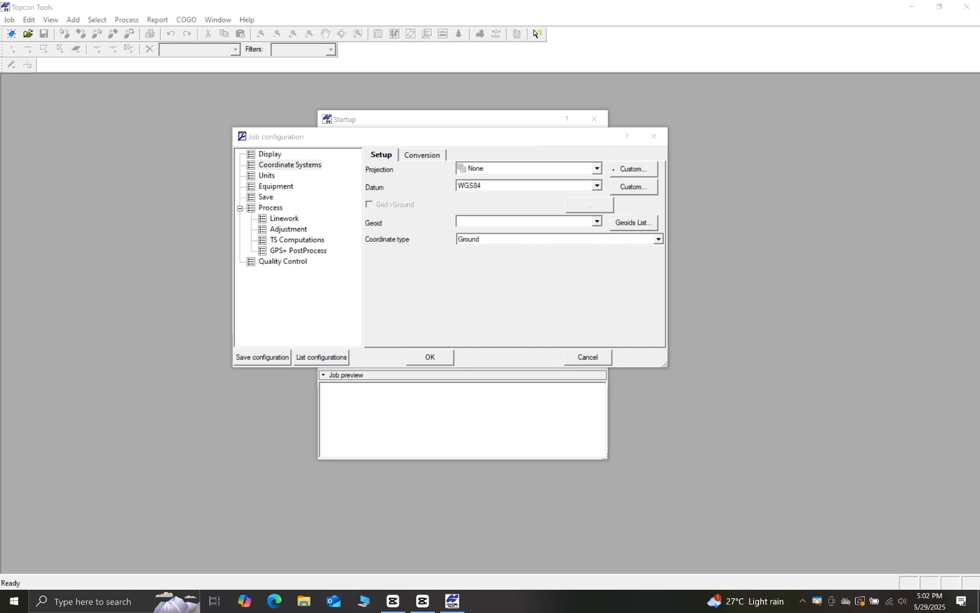
pyautogui.moveTo(606, 180)
pyautogui.mouseDown()
pyautogui.moveTo(663, 172)
pyautogui.moveTo(618, 157)
pyautogui.moveTo(606, 167)
pyautogui.mouseUp()
# - Start a new custom projection named GNG with the projection type Transverse-Mercator
pyautogui.click(627, 169)
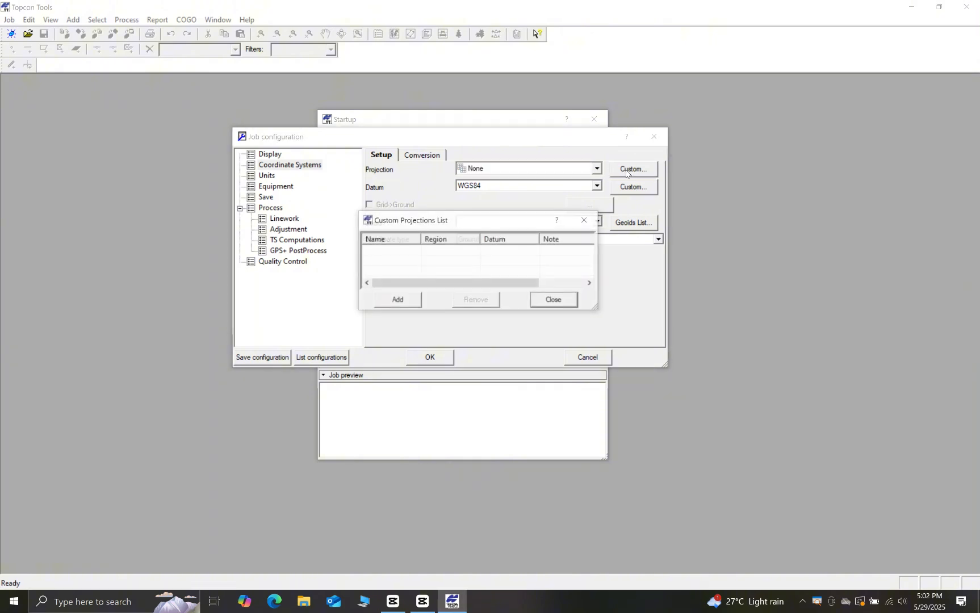
pyautogui.moveTo(461, 220); pyautogui.dragTo(468, 220)
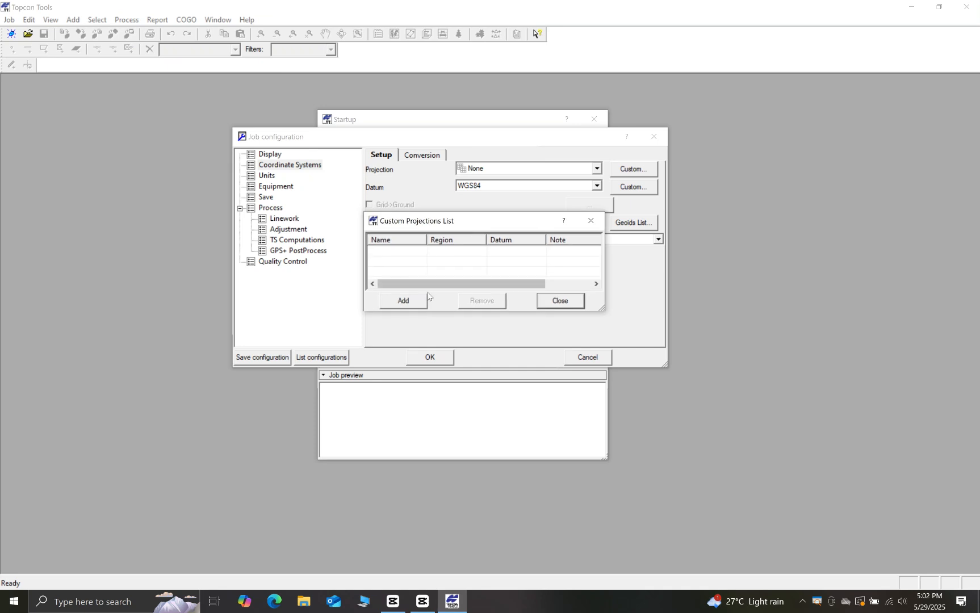
pyautogui.click(415, 304)
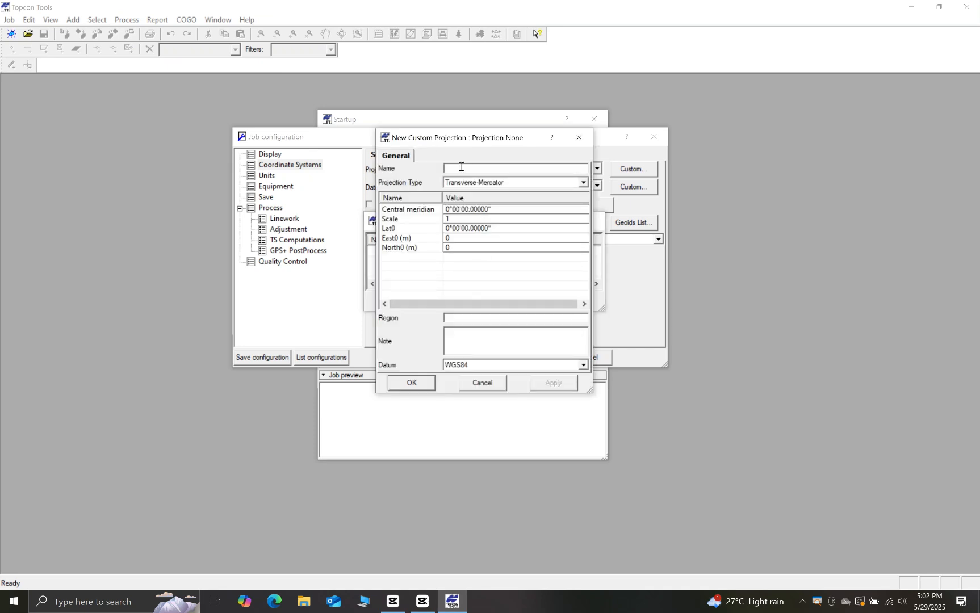
pyautogui.click(464, 170)
pyautogui.write('GNG')
pyautogui.click(584, 183)
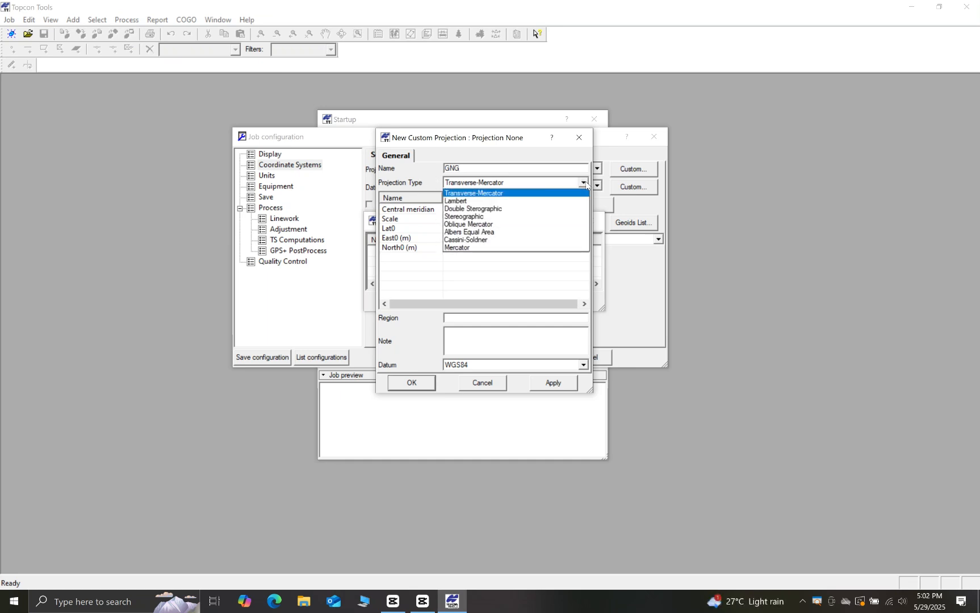
pyautogui.click(484, 193)
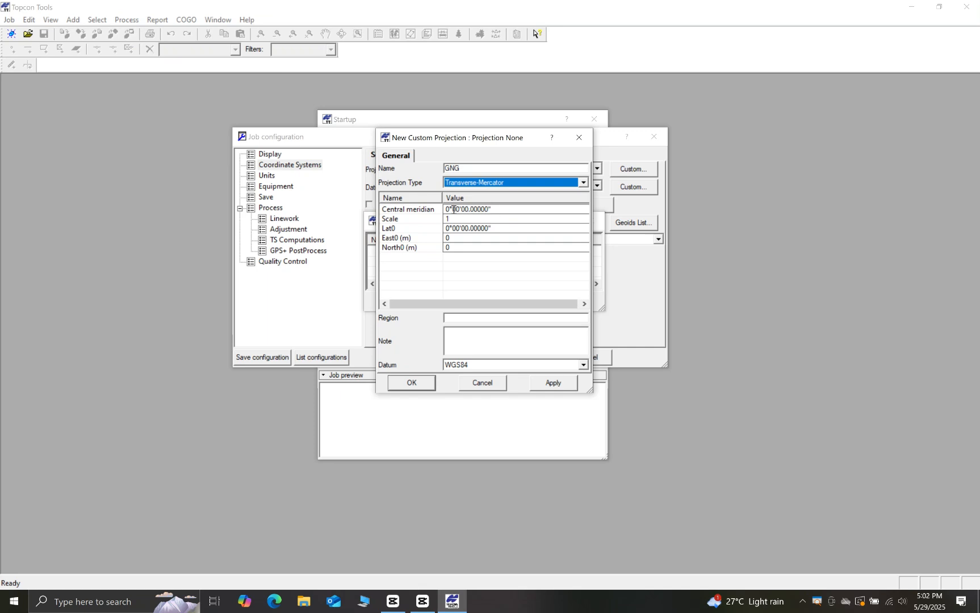
# - Set the GNG projection's central meridian to 1°00'00.00000"W and its scale to 0.99975
pyautogui.click(507, 209)
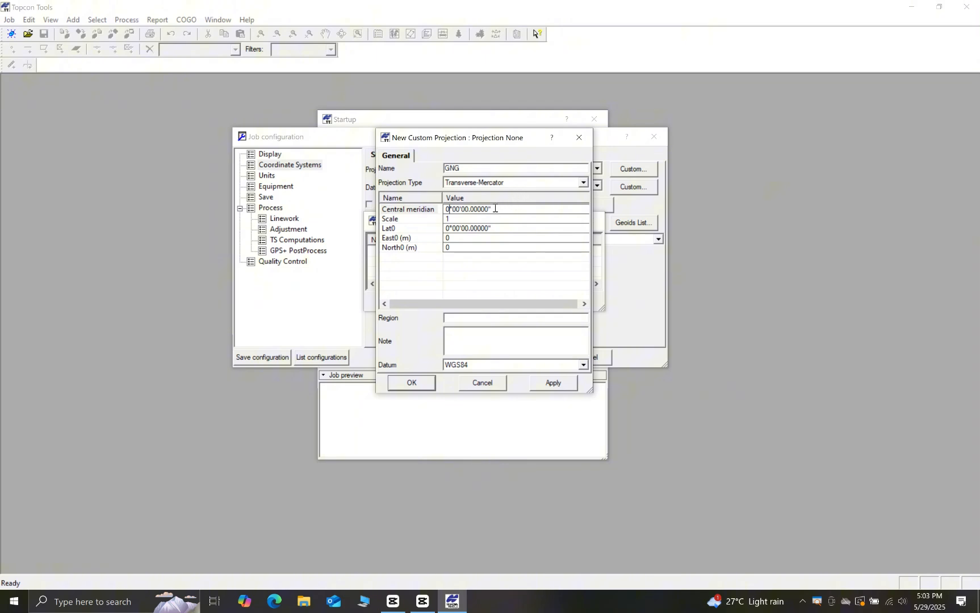
pyautogui.write('1')
pyautogui.write('W')
pyautogui.click(457, 219)
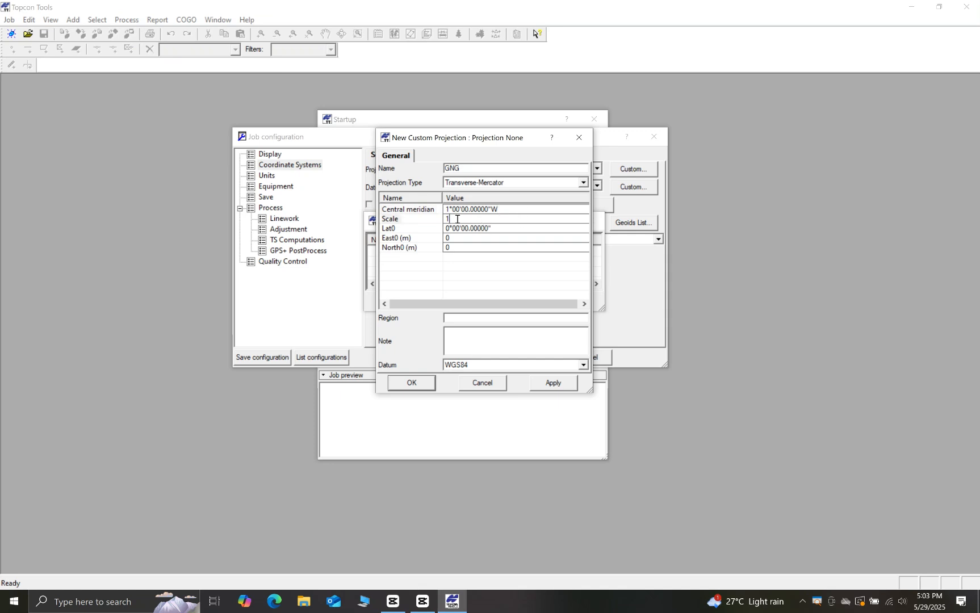
pyautogui.press('BackSpace')
pyautogui.write('0.99975')
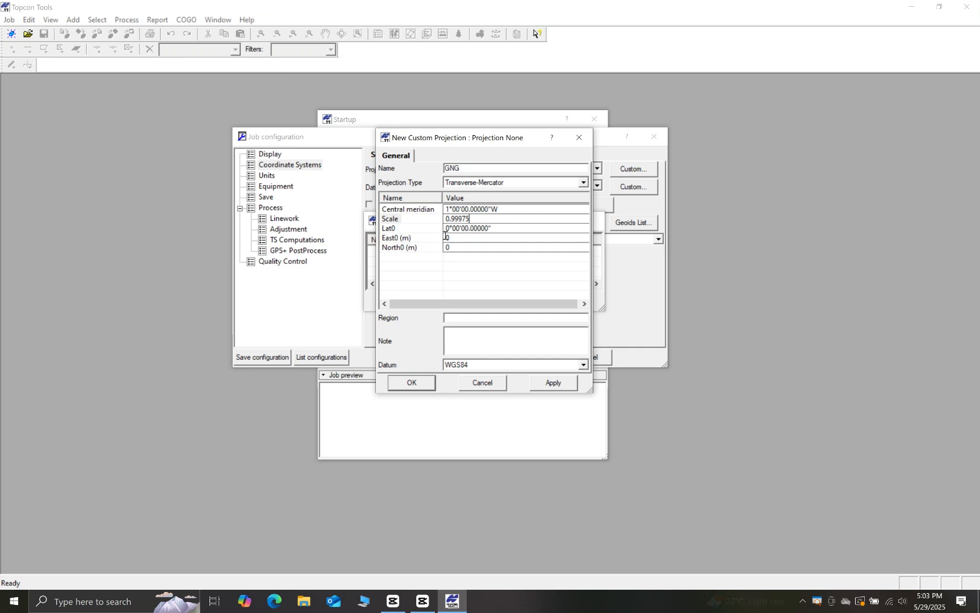
# - Set Lat0 of the GNG projection to 4°40'00.00000"N
pyautogui.click(449, 229)
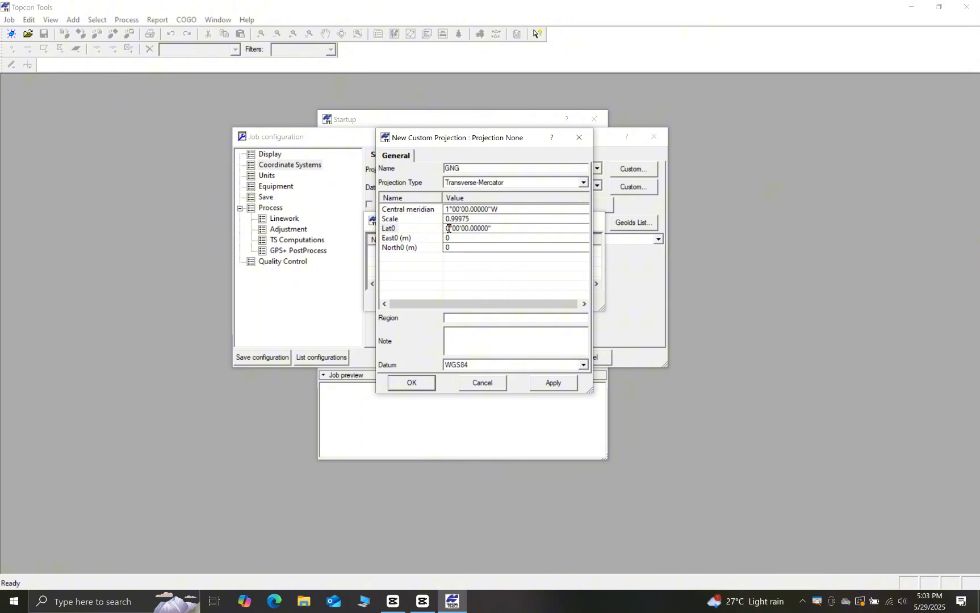
pyautogui.write('4°4')
pyautogui.click(492, 229)
pyautogui.write('N')
pyautogui.rightClick(818, 602)
pyautogui.click(843, 555)
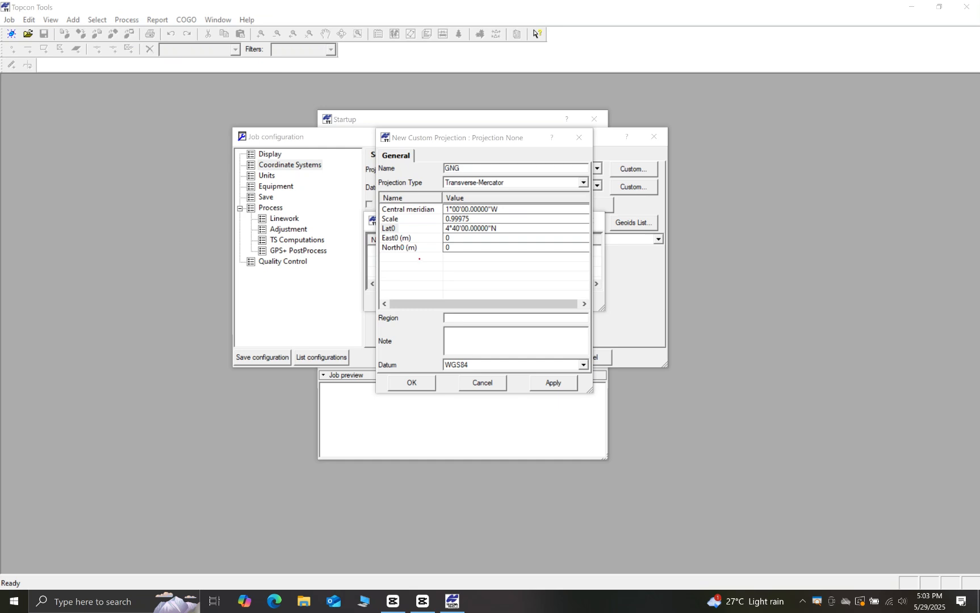
pyautogui.moveTo(428, 238)
pyautogui.mouseDown()
pyautogui.moveTo(409, 227)
pyautogui.moveTo(397, 238)
pyautogui.moveTo(410, 260)
pyautogui.mouseUp()
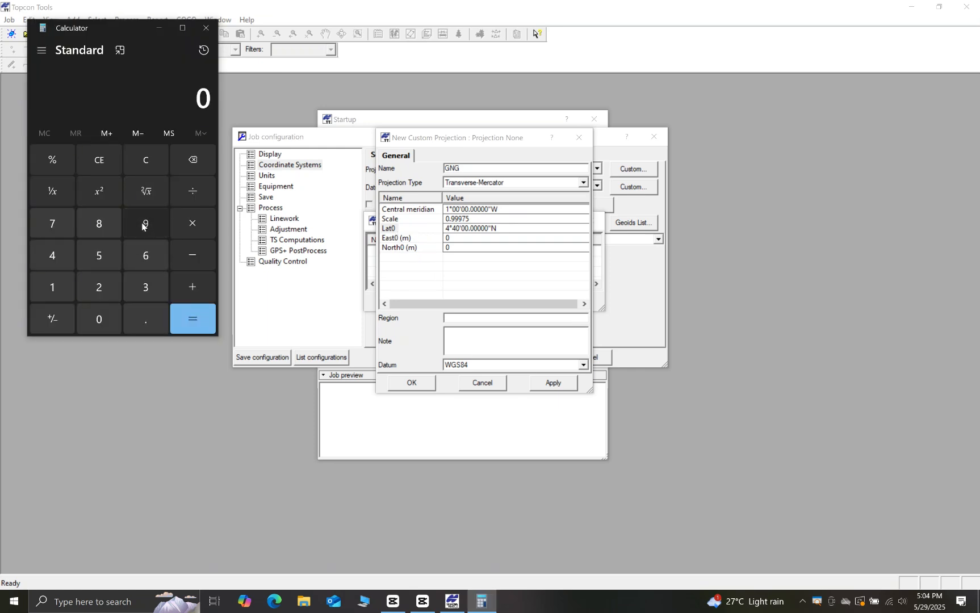
# - Multiply 900000 by 0.3048 in Calculator to convert the false easting from feet to metres
pyautogui.click(143, 226)
pyautogui.doubleClick(98, 319)
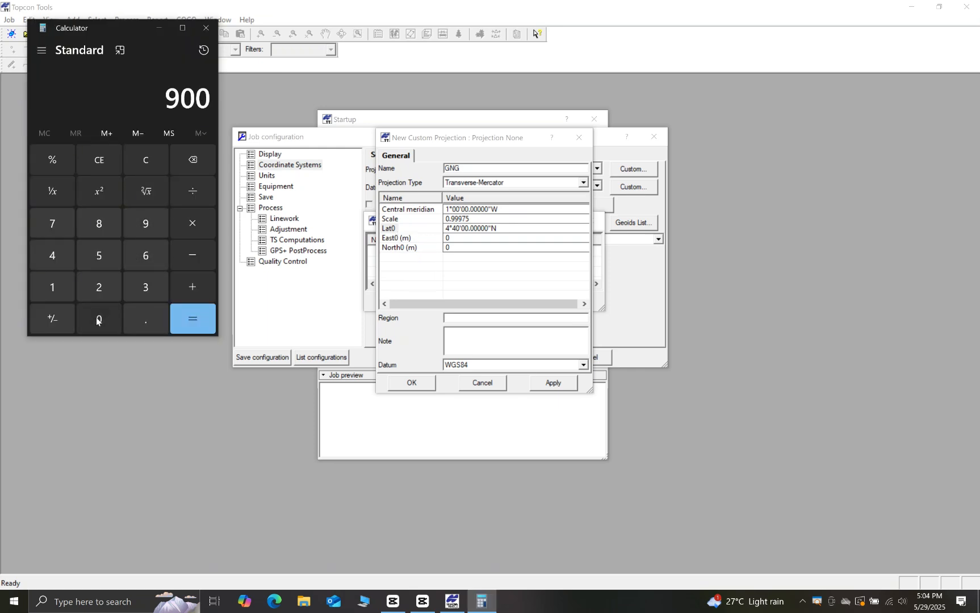
pyautogui.click(97, 319)
pyautogui.doubleClick(98, 319)
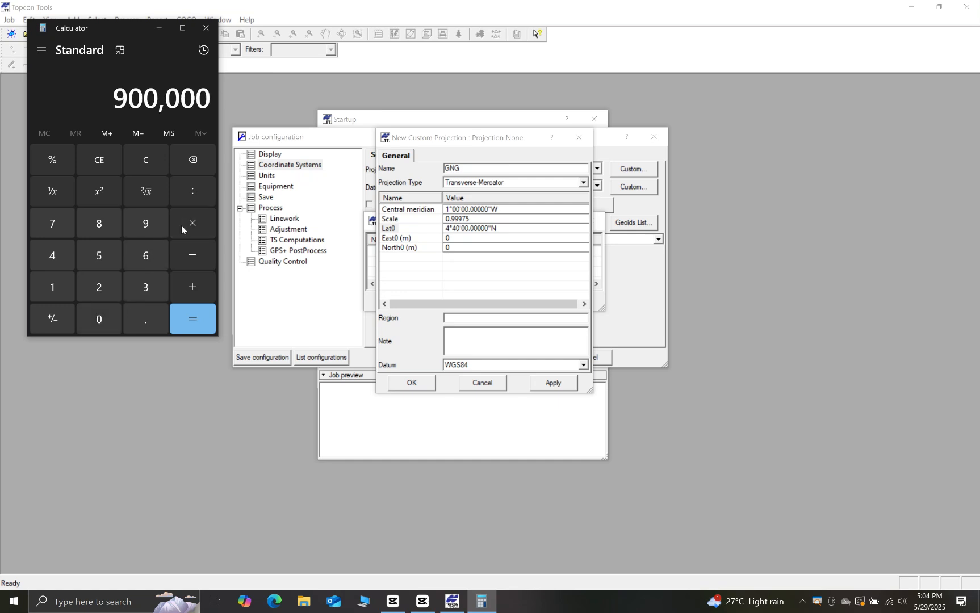
pyautogui.click(190, 223)
pyautogui.click(103, 312)
pyautogui.click(141, 320)
pyautogui.click(145, 287)
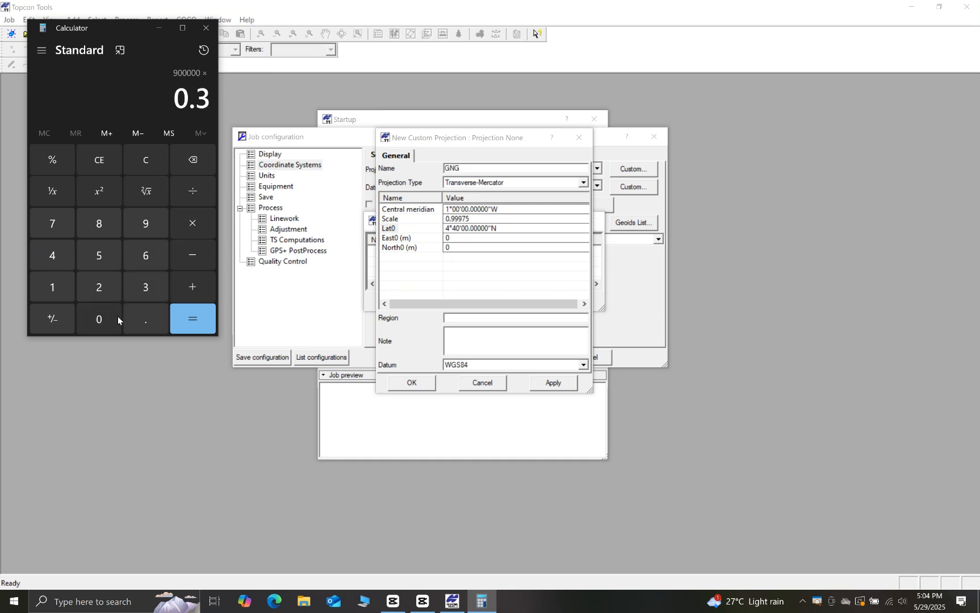
pyautogui.click(116, 318)
pyautogui.click(59, 260)
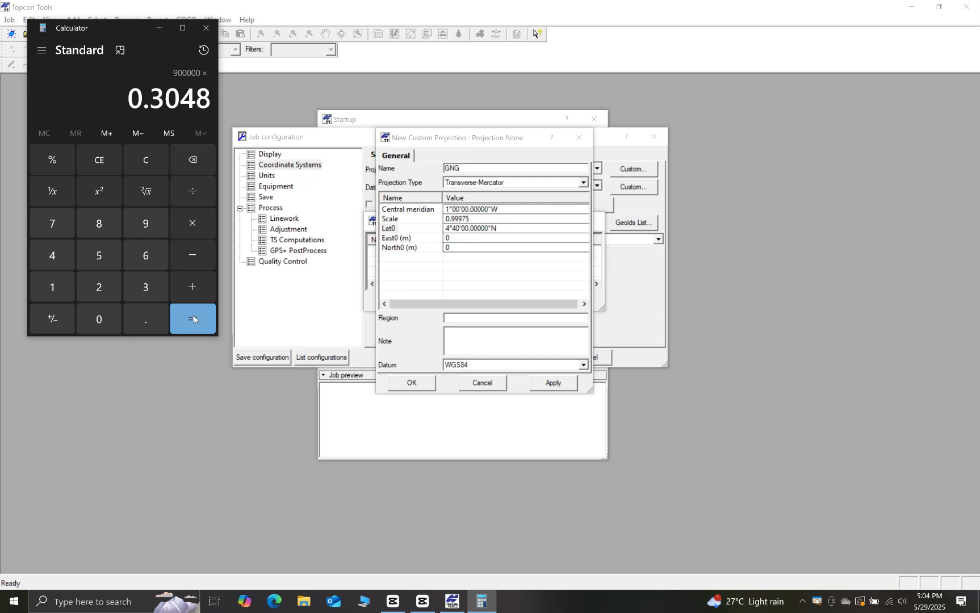
pyautogui.press('Return')
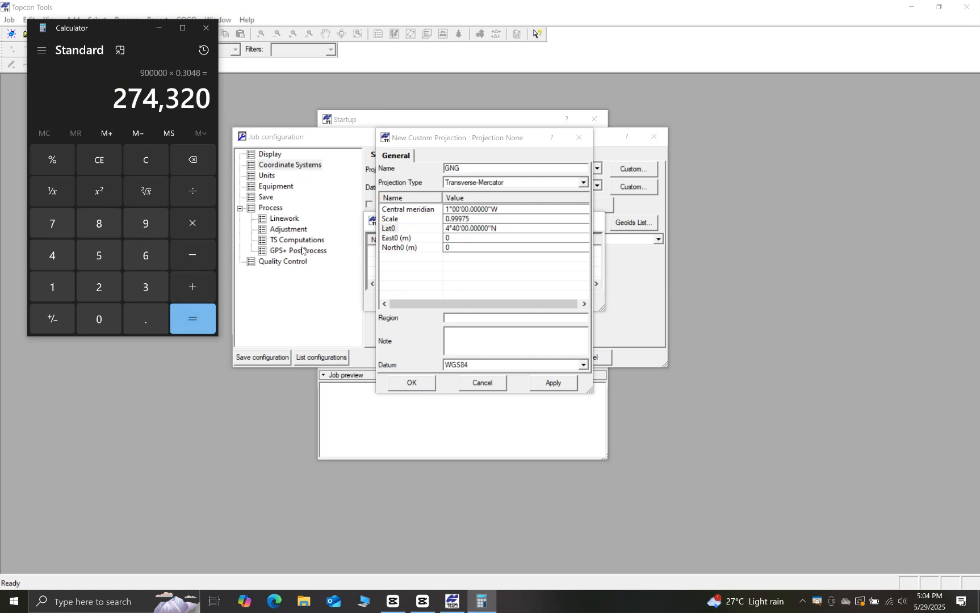
# - Switch back to Topcon Tools and set East0 of the GNG projection to 274320 m
pyautogui.click(453, 240)
pyautogui.press('BackSpace')
pyautogui.write('2')
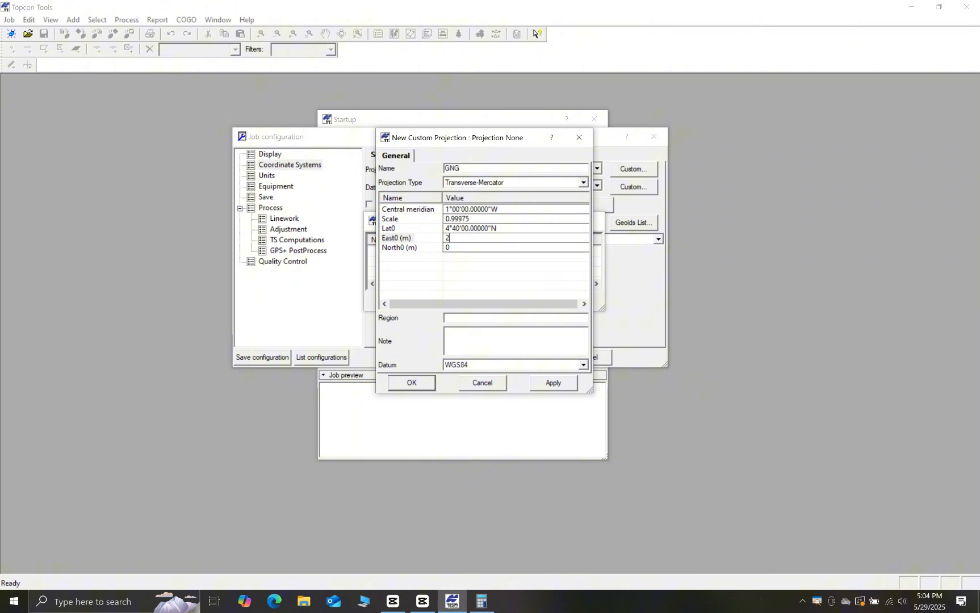
pyautogui.write('74320')
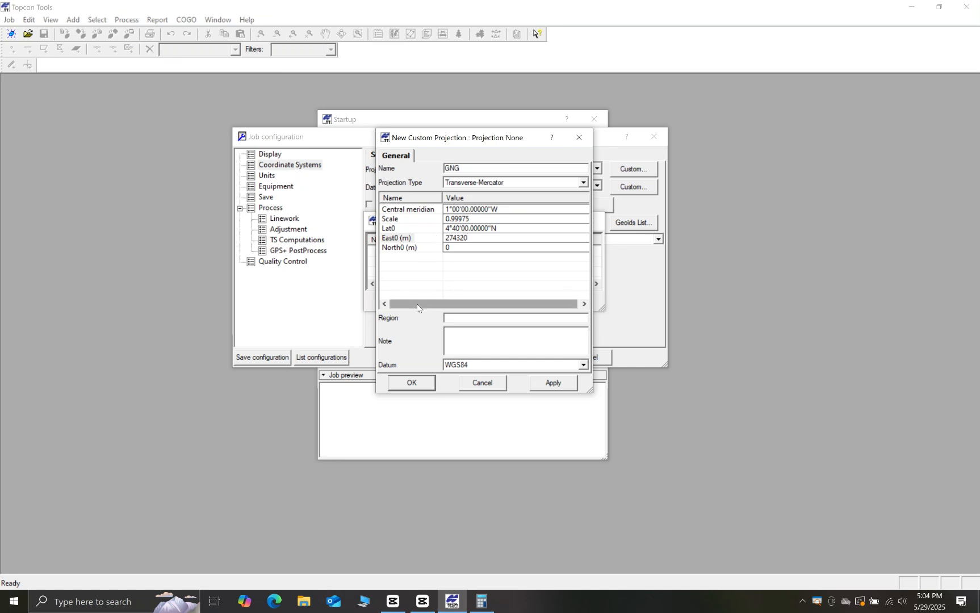
# - Set the GNG projection's region to GHANA and its datum to WAR_OFFICE, and save the custom projection
pyautogui.click(456, 247)
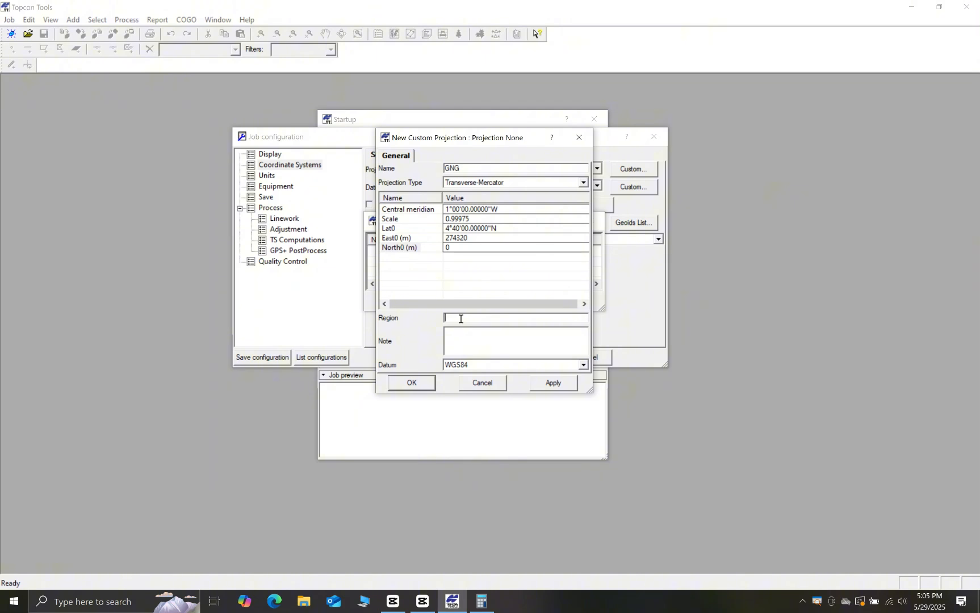
pyautogui.write('GHANA')
pyautogui.click(583, 365)
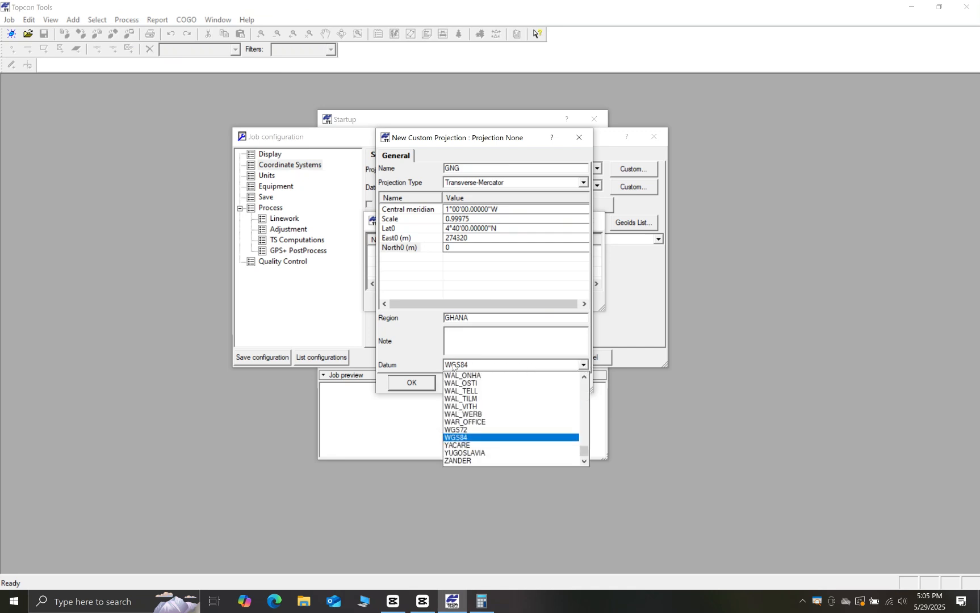
pyautogui.click(470, 422)
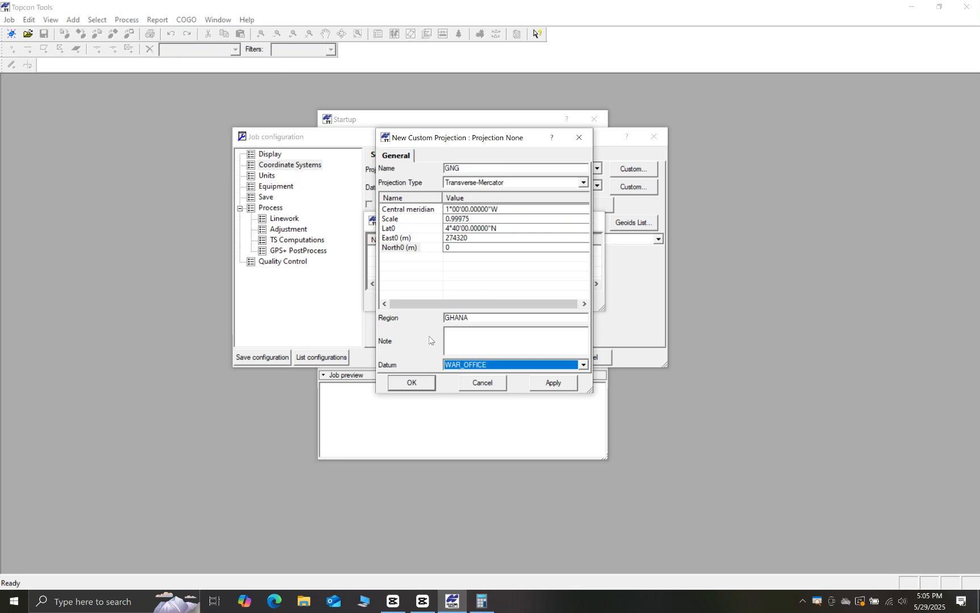
pyautogui.click(544, 385)
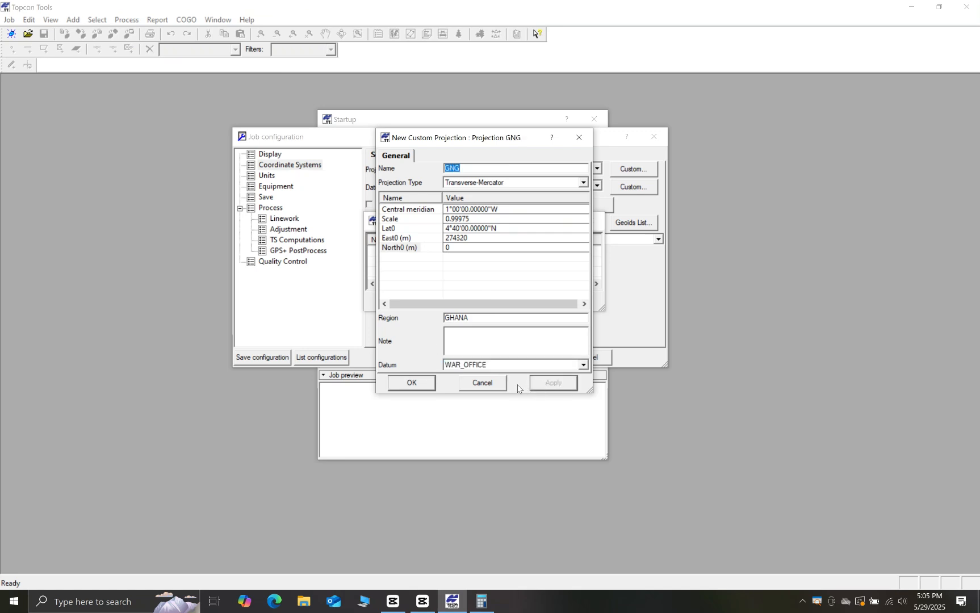
pyautogui.click(412, 383)
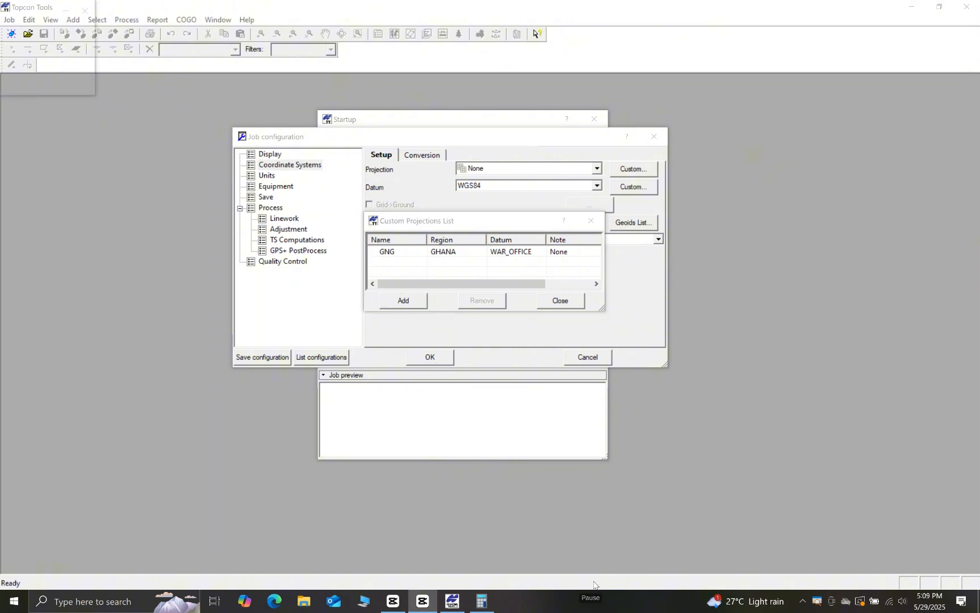
# - Set the job's projection to the custom GNG projection under GHANA and its coordinate type to Grid
pyautogui.click(458, 253)
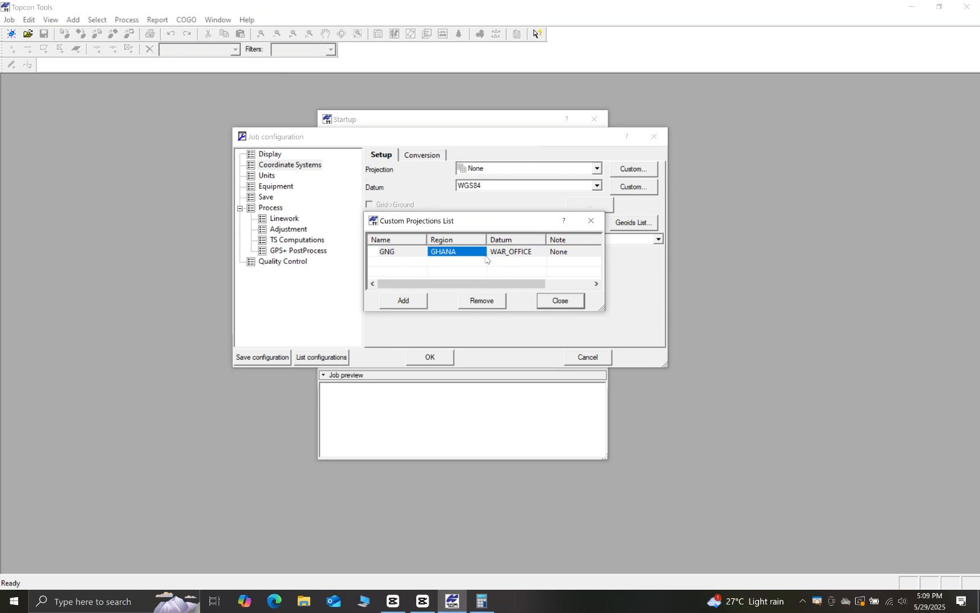
pyautogui.click(564, 302)
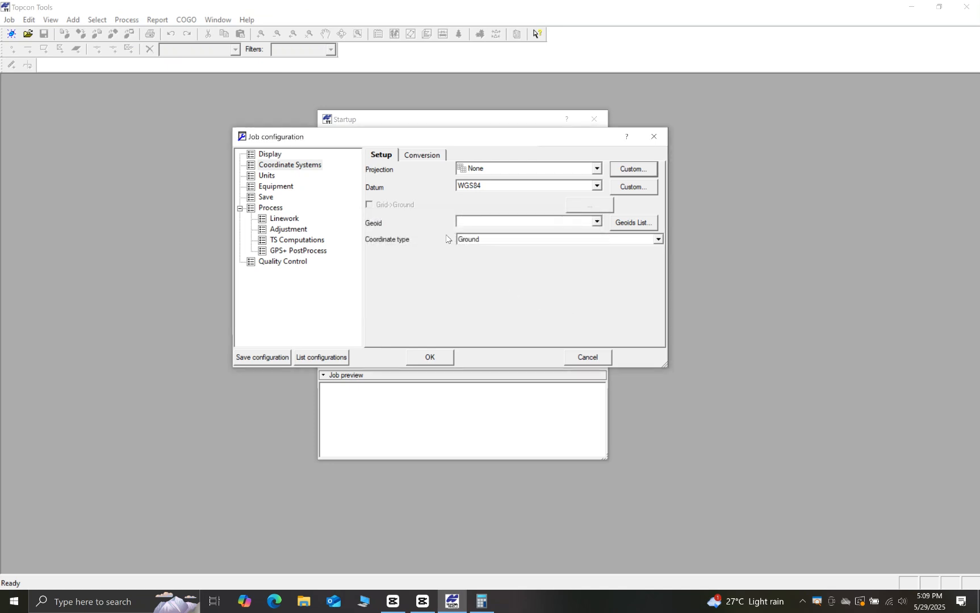
pyautogui.click(597, 168)
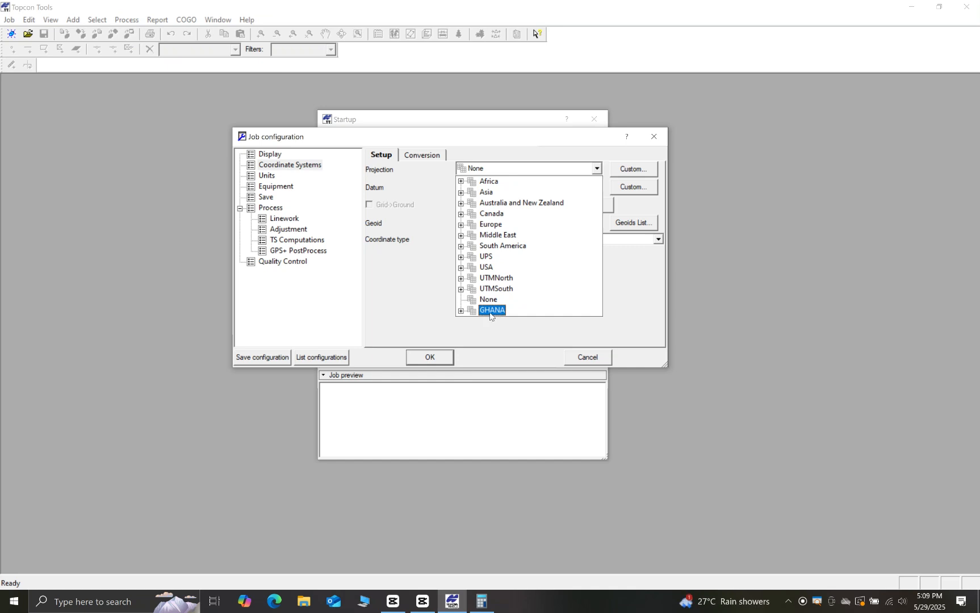
pyautogui.click(461, 311)
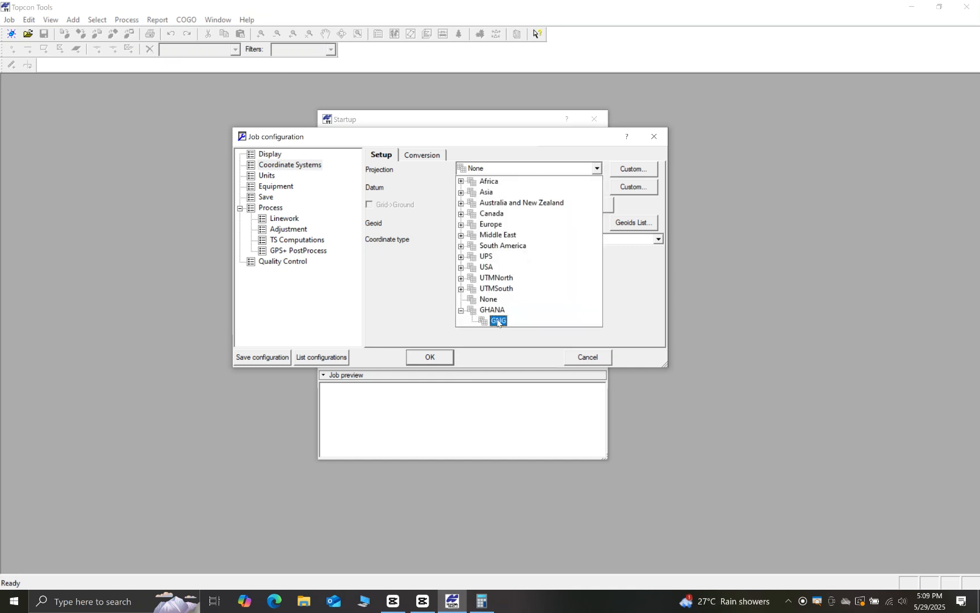
pyautogui.click(498, 322)
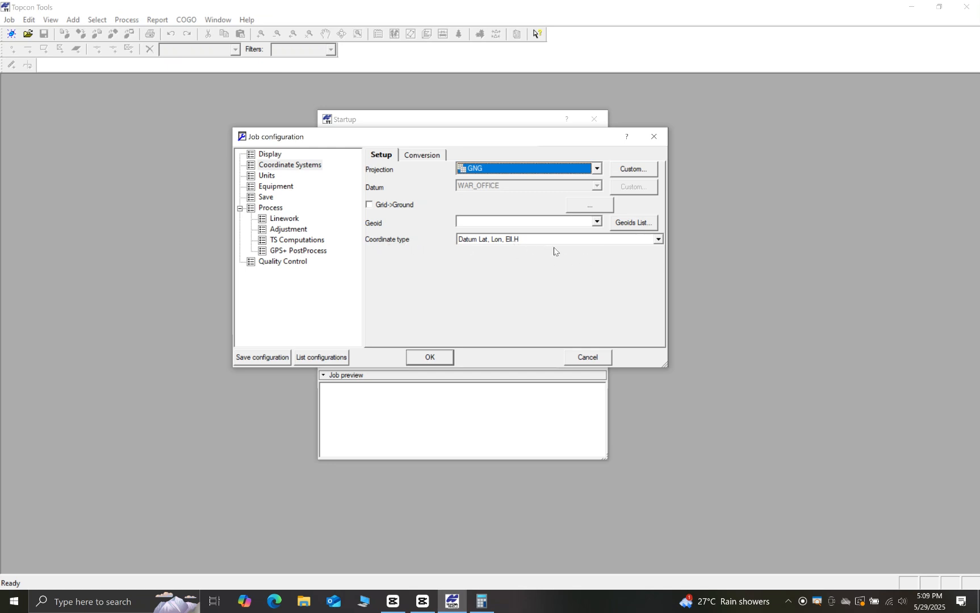
pyautogui.click(658, 240)
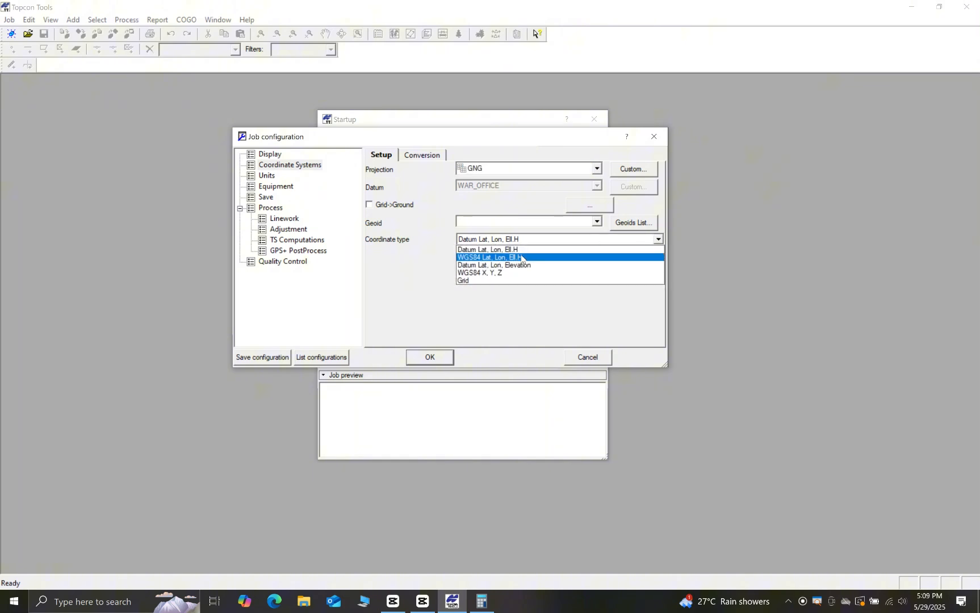
pyautogui.click(475, 280)
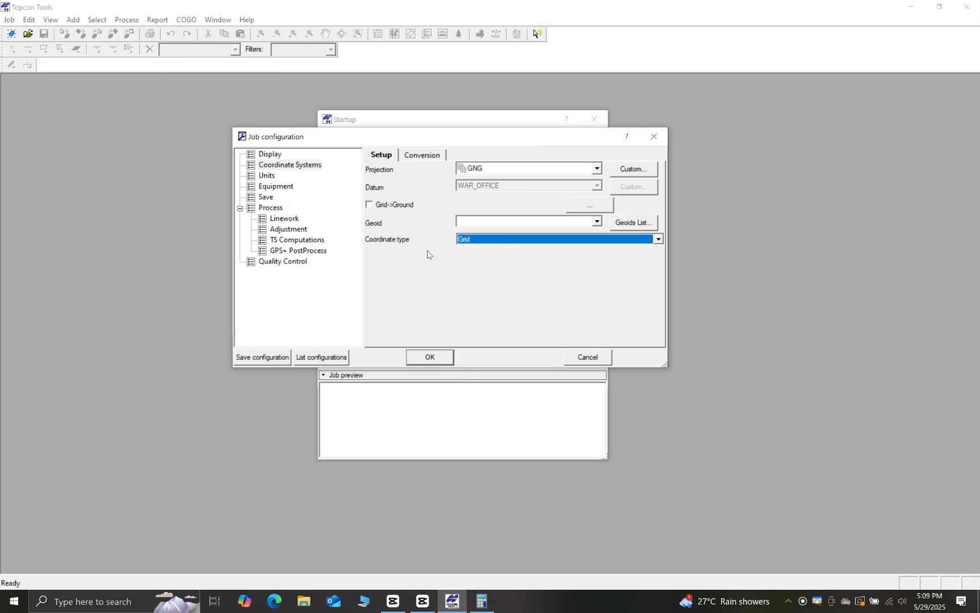
# - Save the job configuration as GNG Configuration, overwriting the existing one of that name
pyautogui.click(267, 361)
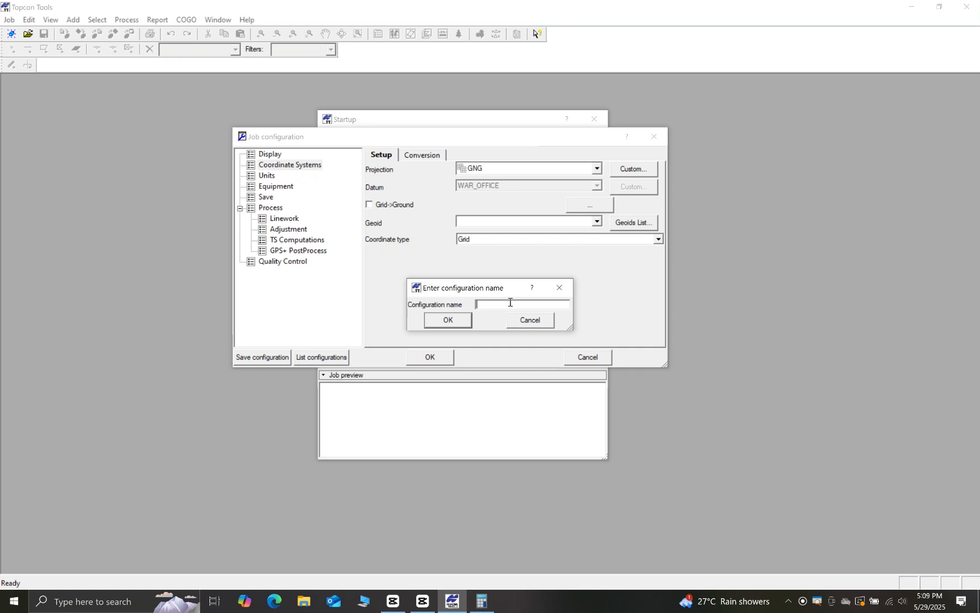
pyautogui.write('GNG Configuration')
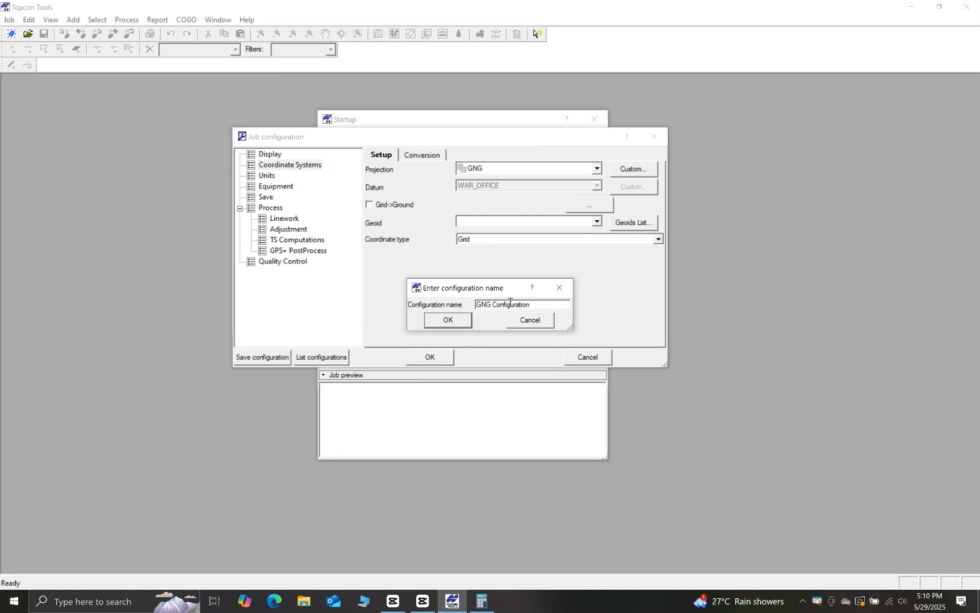
pyautogui.click(446, 321)
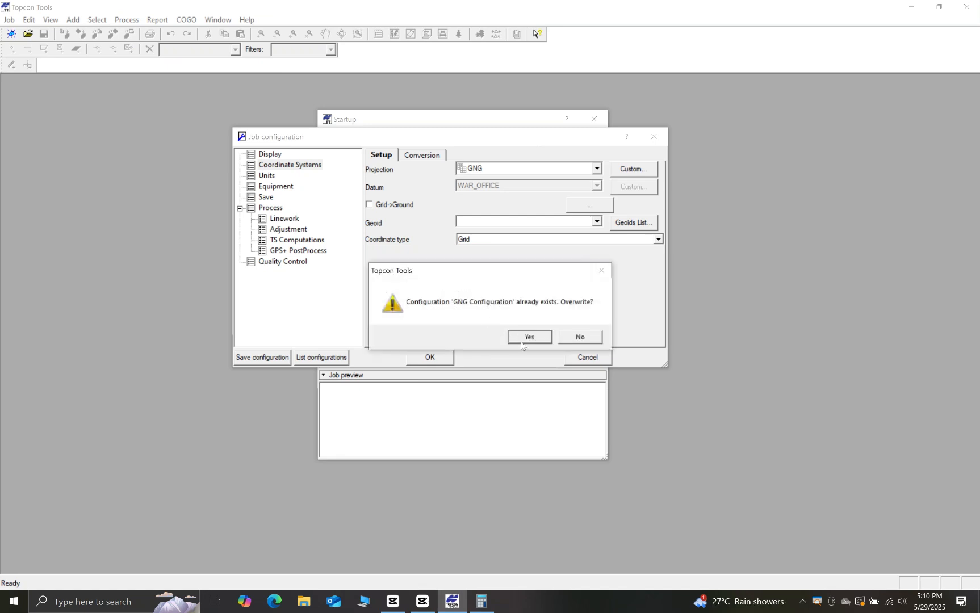
pyautogui.click(528, 337)
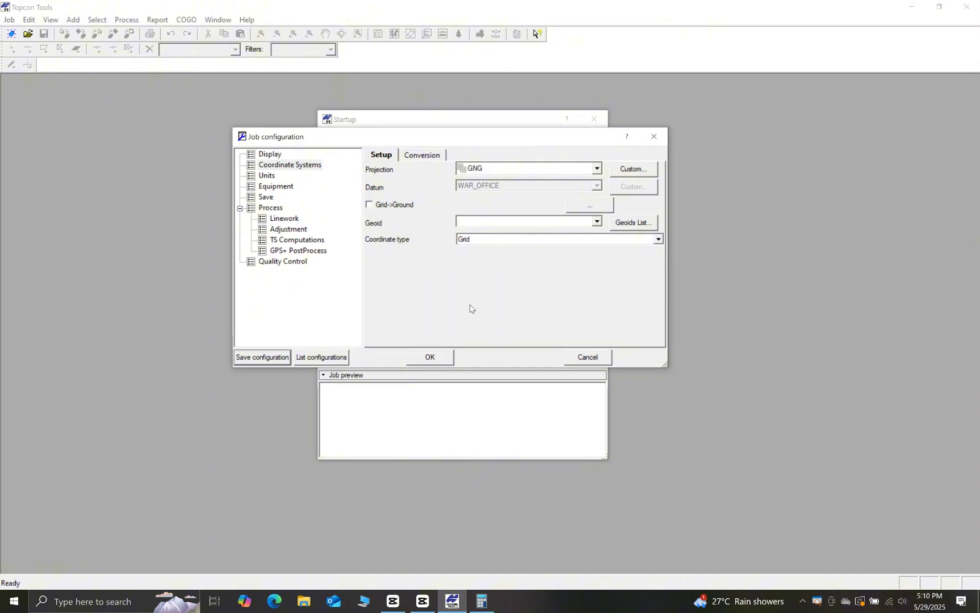
# - Examine the list of saved configurations for the GNG Configuration entry
pyautogui.click(319, 362)
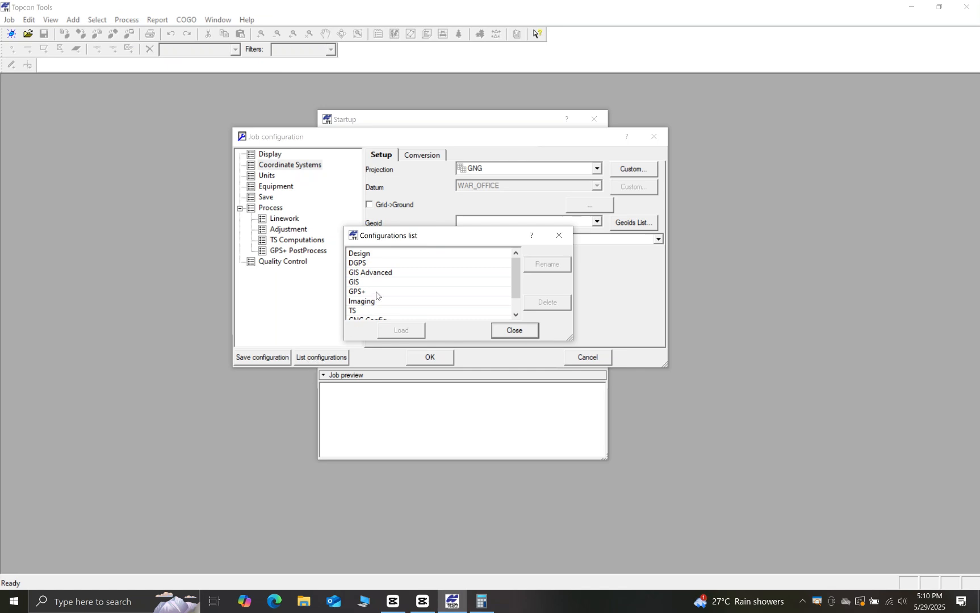
pyautogui.scroll(-1, 389, 270)
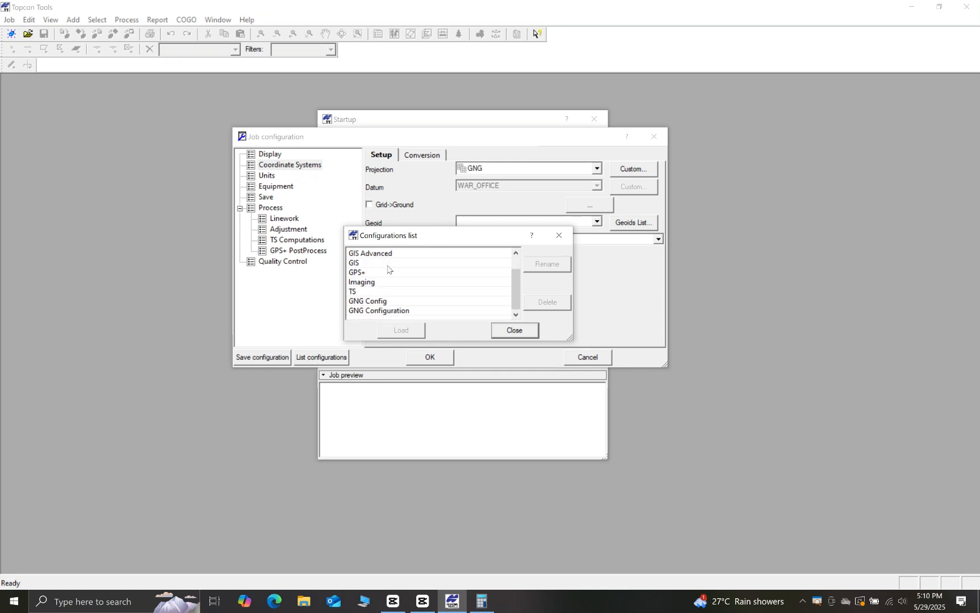
pyautogui.click(374, 313)
pyautogui.click(521, 331)
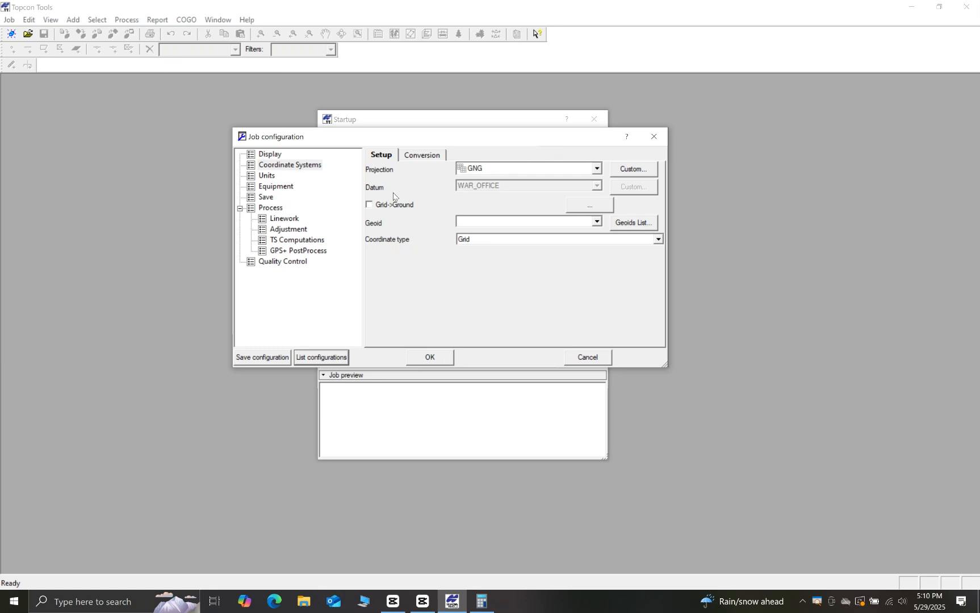
pyautogui.rightClick(816, 601)
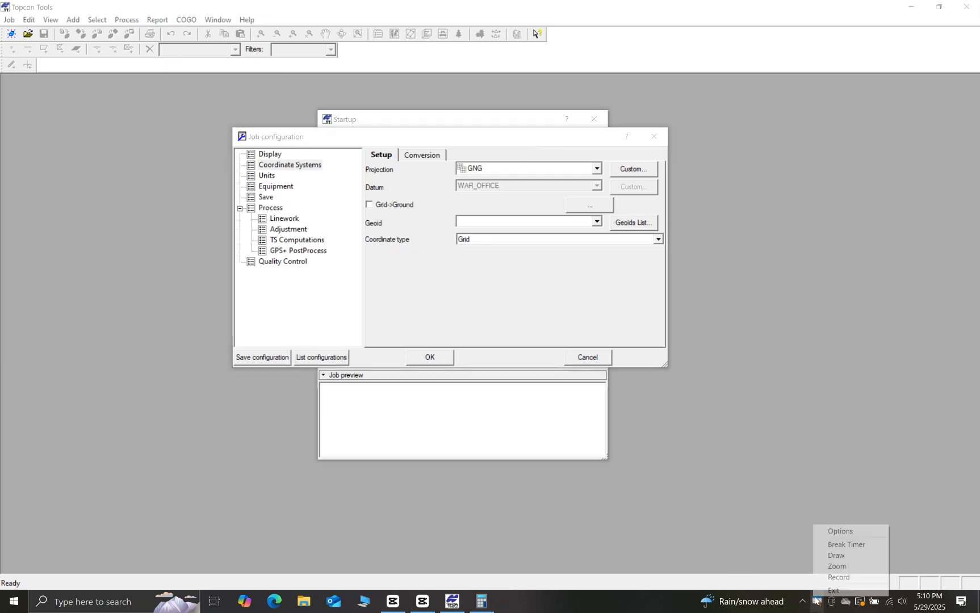
pyautogui.click(837, 556)
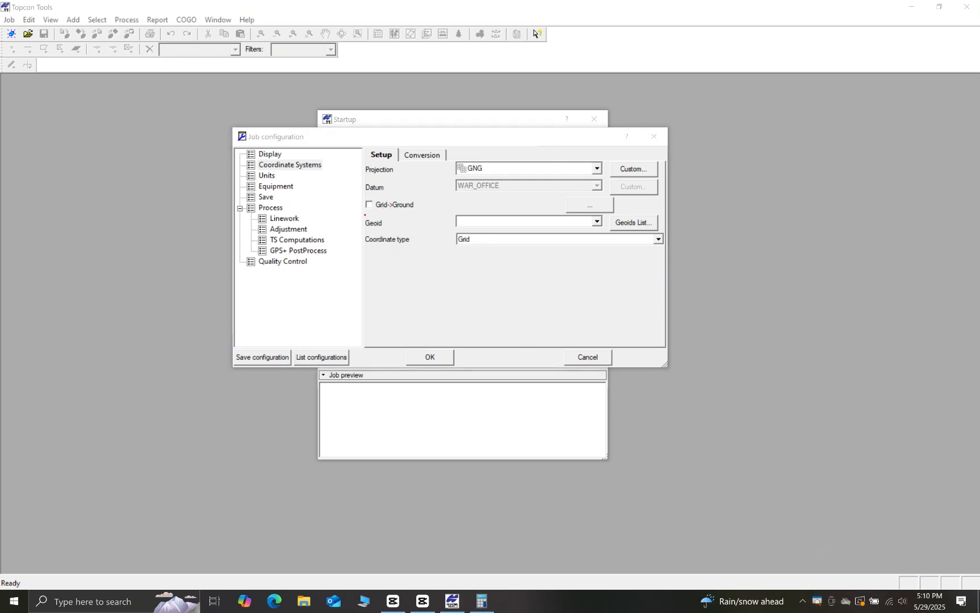
pyautogui.moveTo(363, 209); pyautogui.dragTo(657, 230)
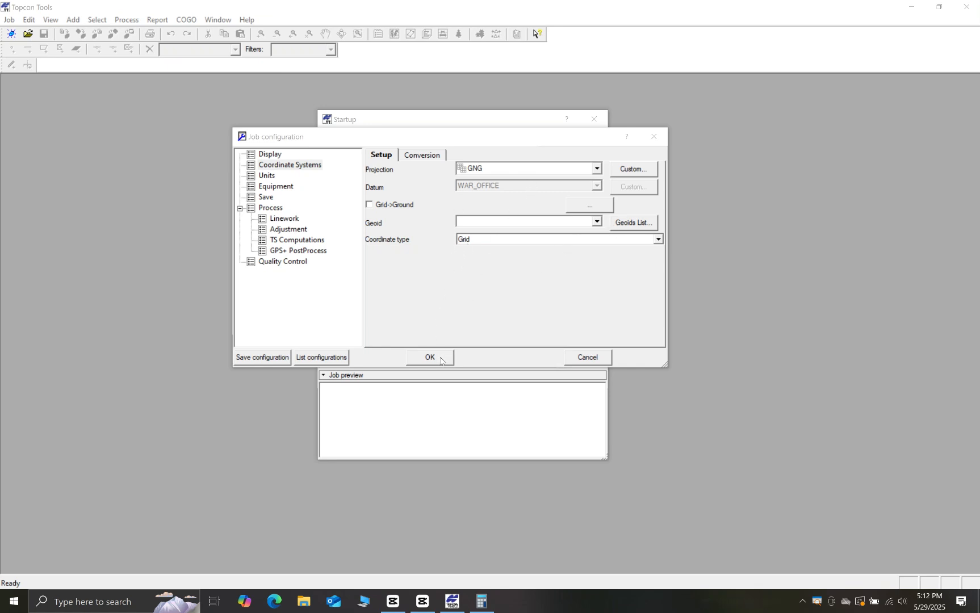
# - Set the job's linear unit to IFeet and angular unit to DMS, and create the Training job with this configuration
pyautogui.click(267, 177)
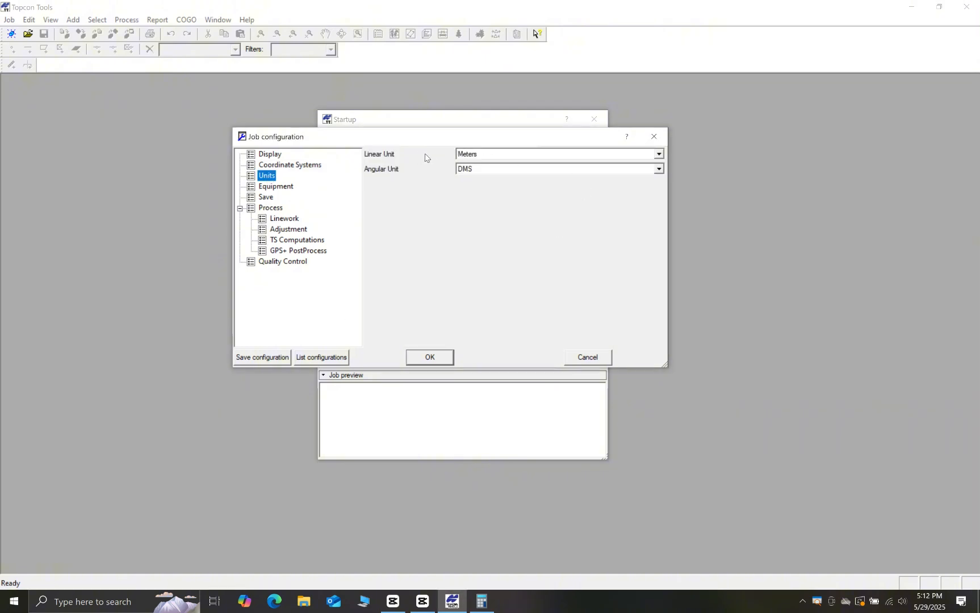
pyautogui.click(659, 157)
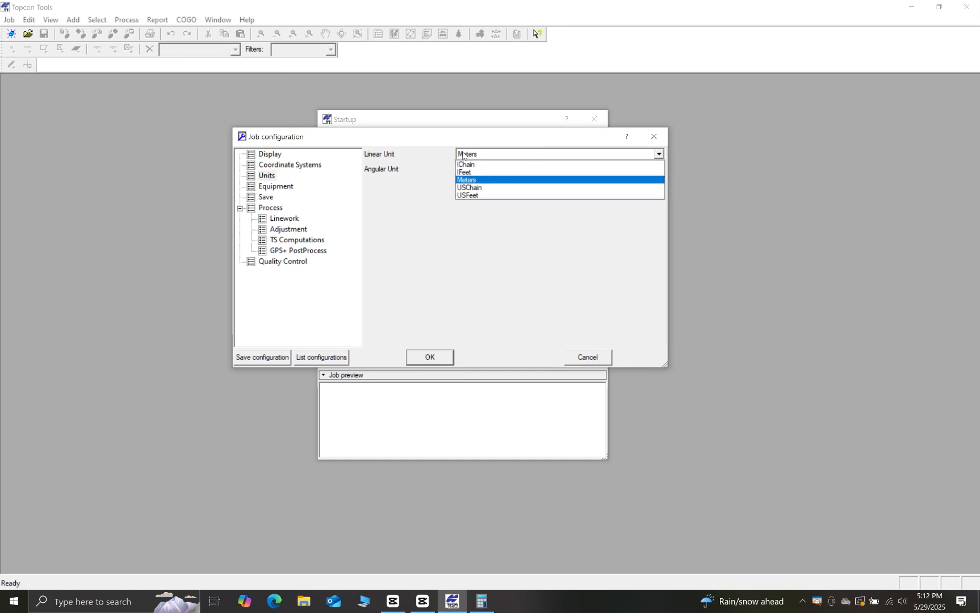
pyautogui.click(469, 174)
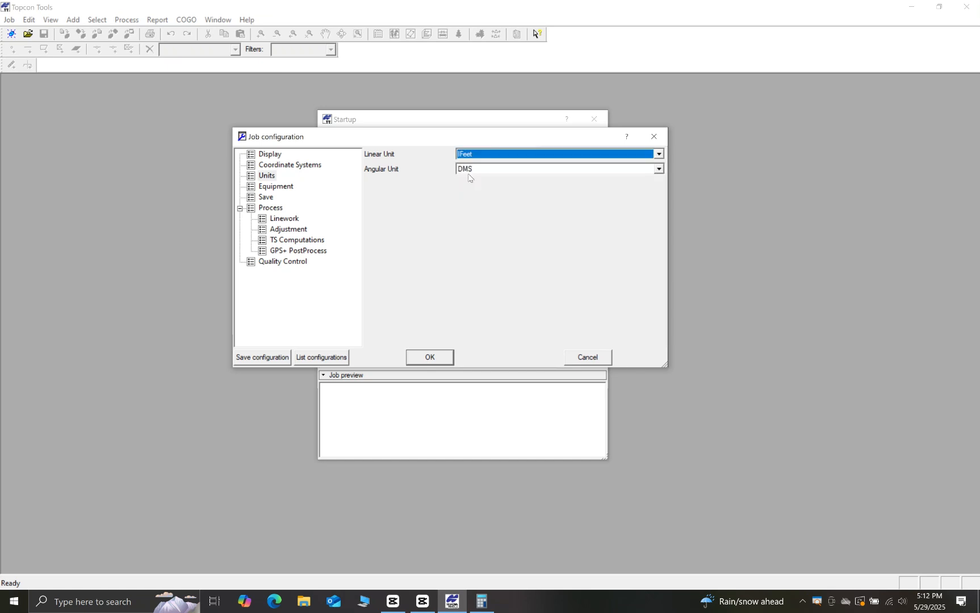
pyautogui.click(658, 169)
pyautogui.click(616, 179)
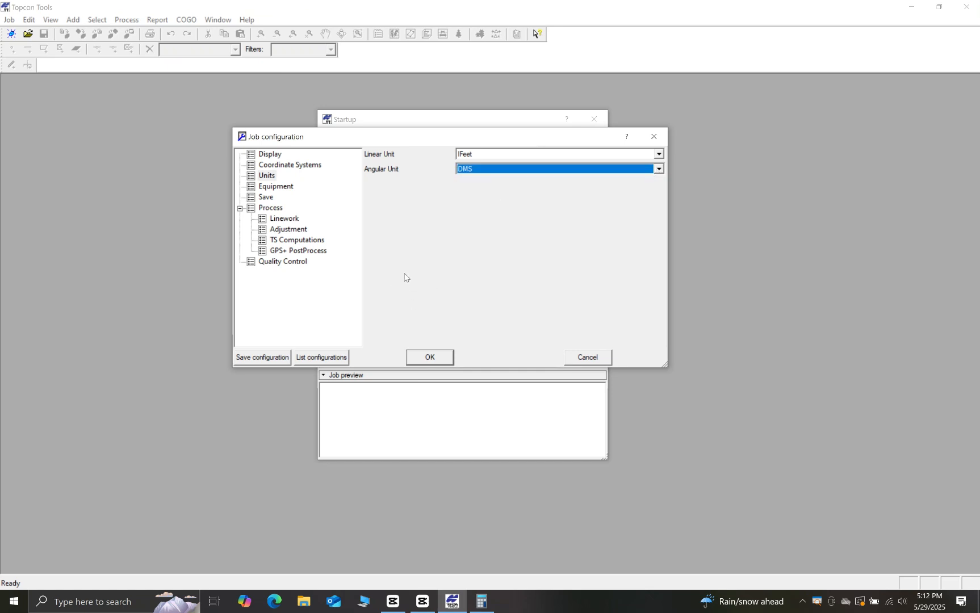
pyautogui.click(431, 359)
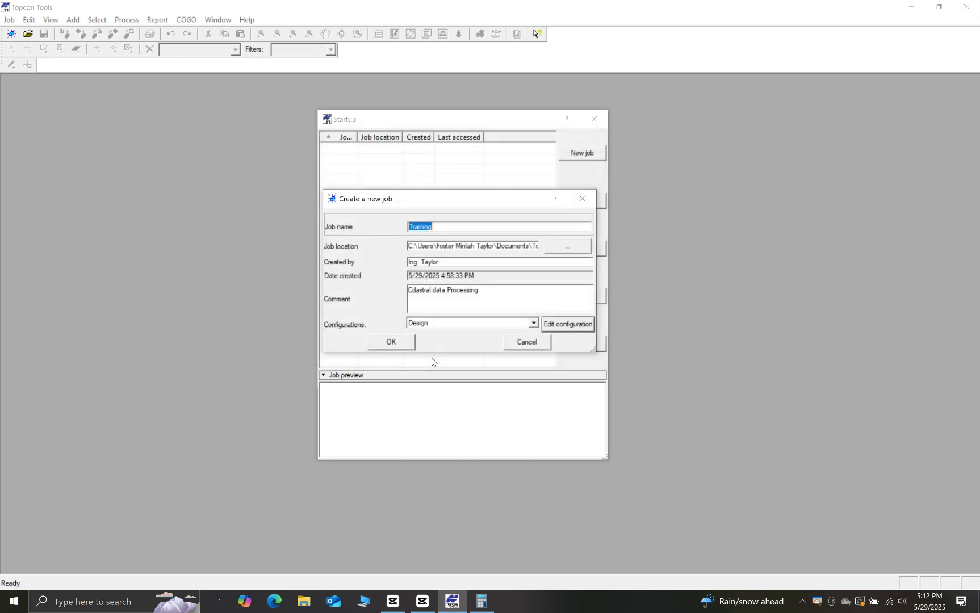
pyautogui.click(394, 341)
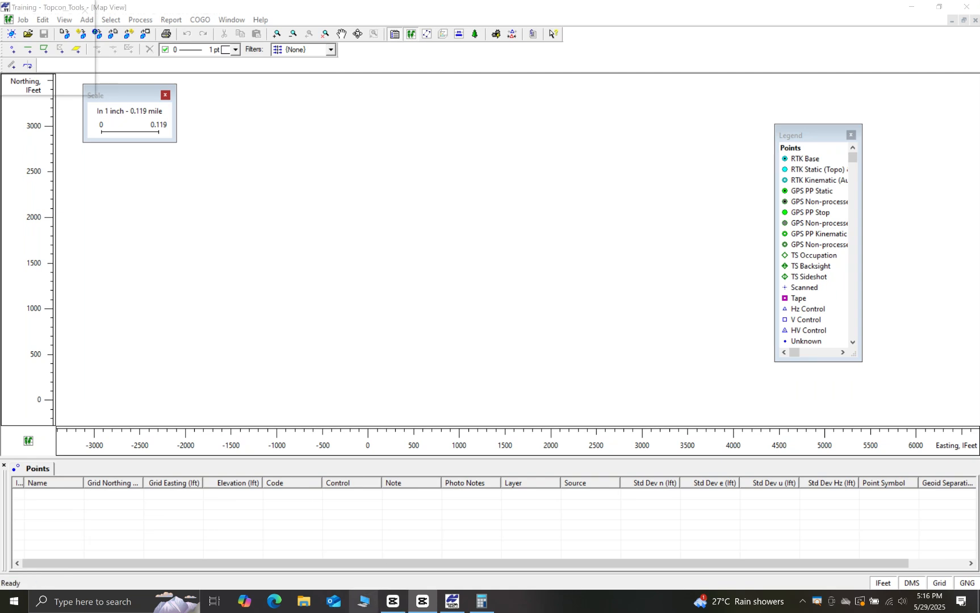
# - In File Explorer, copy the Datums and Projections folders plus Datums.xml, ellipsoids.xml and GHANA-TM.xml from D:\Geo\Geo
pyautogui.press('super+e')
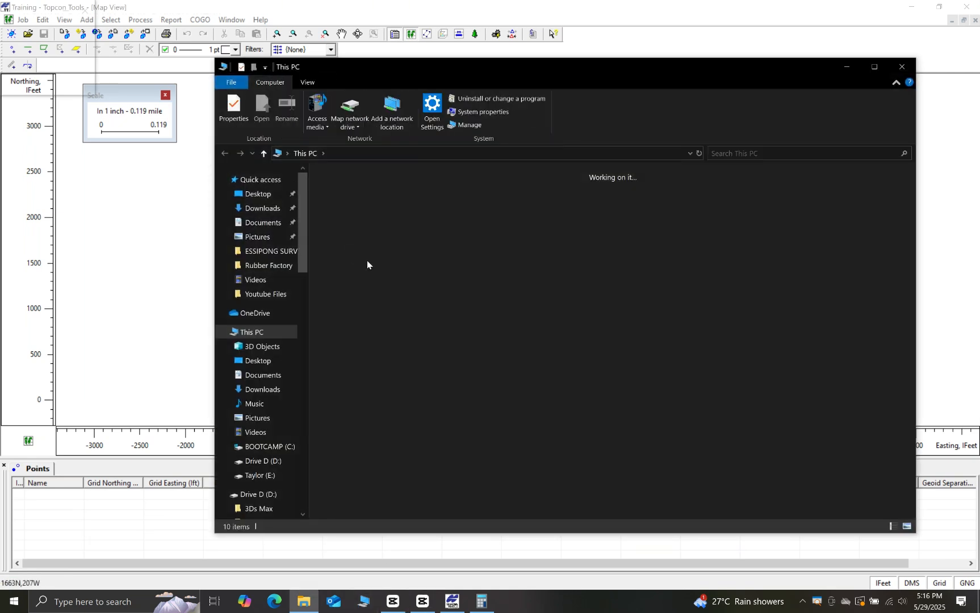
pyautogui.doubleClick(517, 329)
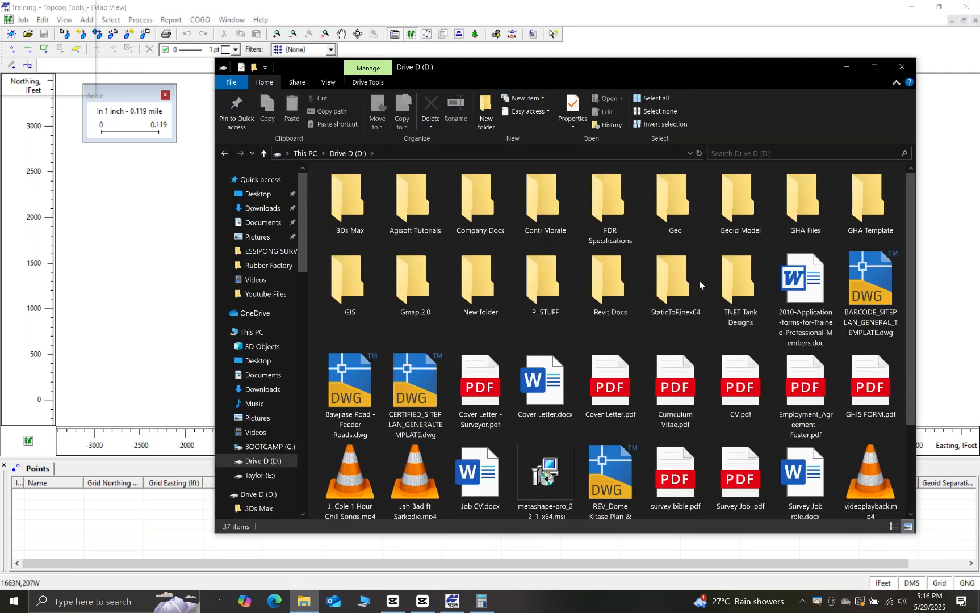
pyautogui.doubleClick(676, 202)
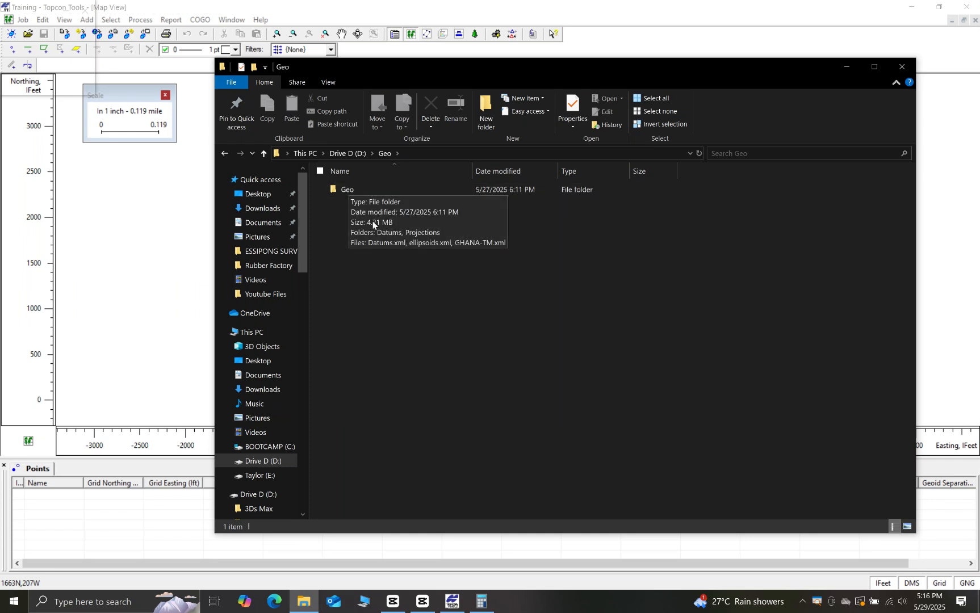
pyautogui.doubleClick(355, 192)
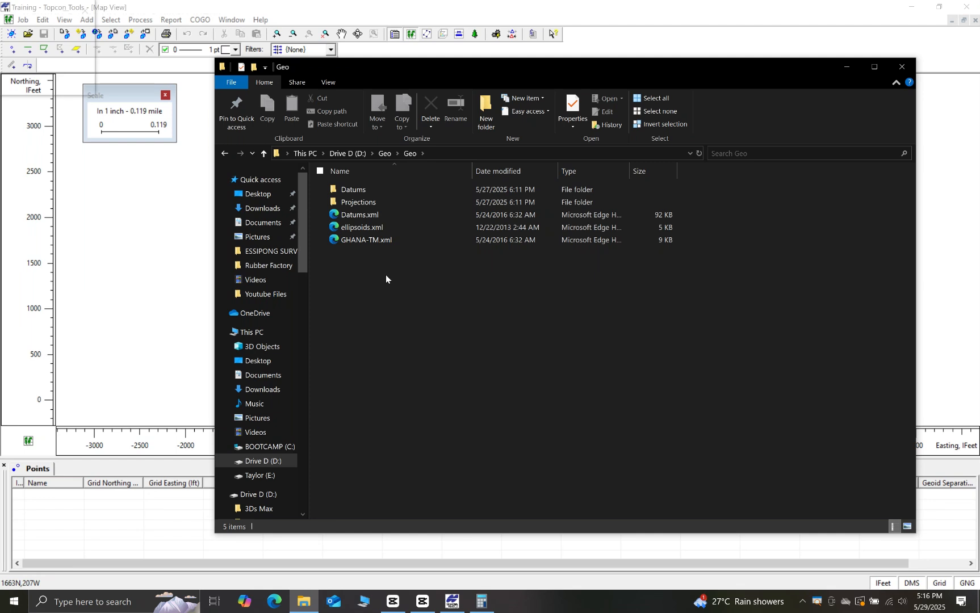
pyautogui.moveTo(386, 275); pyautogui.dragTo(351, 188)
pyautogui.rightClick(351, 187)
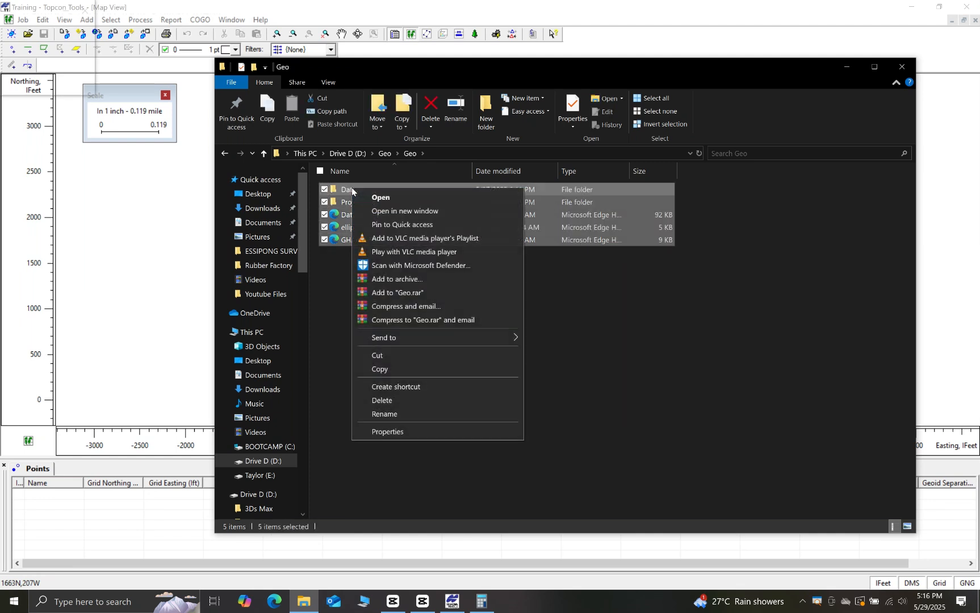
pyautogui.click(399, 367)
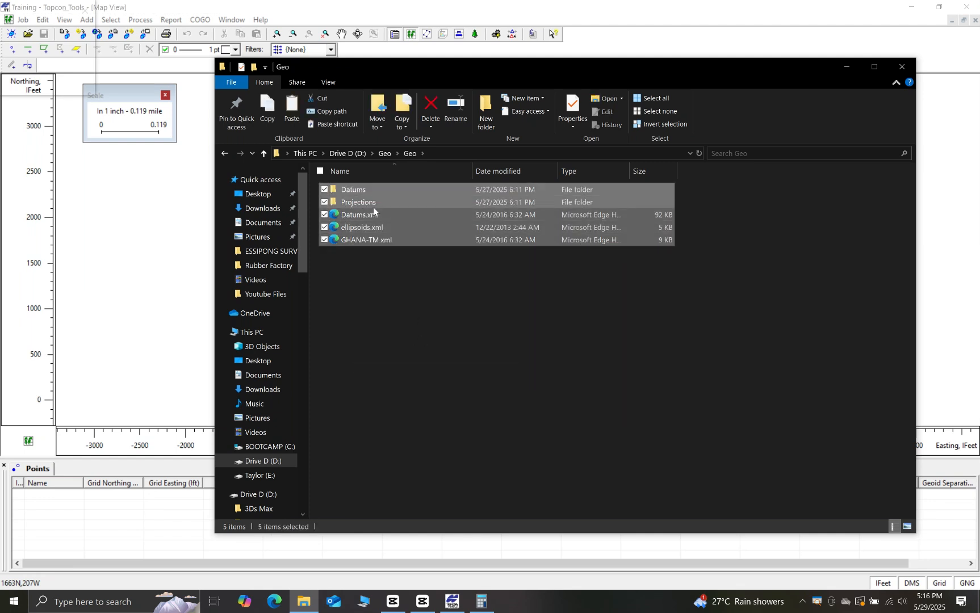
# - Minimize the file window and the Topcon Tools window, refresh the desktop, and close the Calculator
pyautogui.click(852, 70)
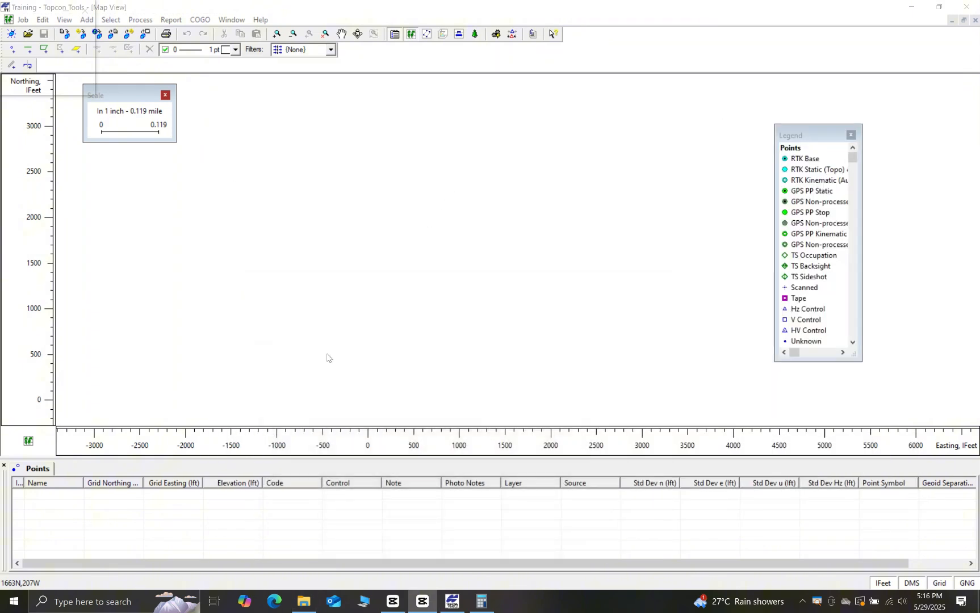
pyautogui.click(926, 6)
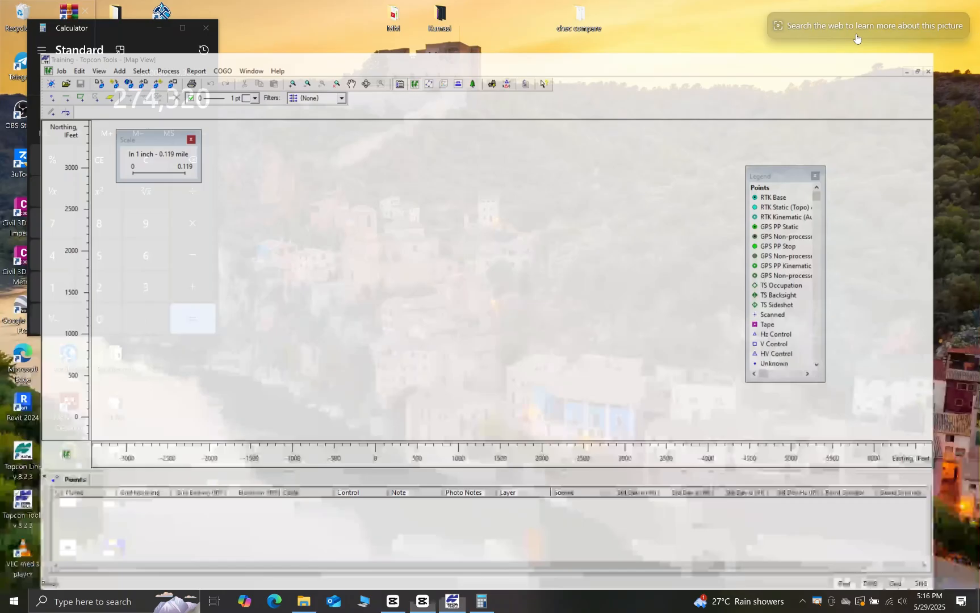
pyautogui.rightClick(389, 169)
pyautogui.click(431, 225)
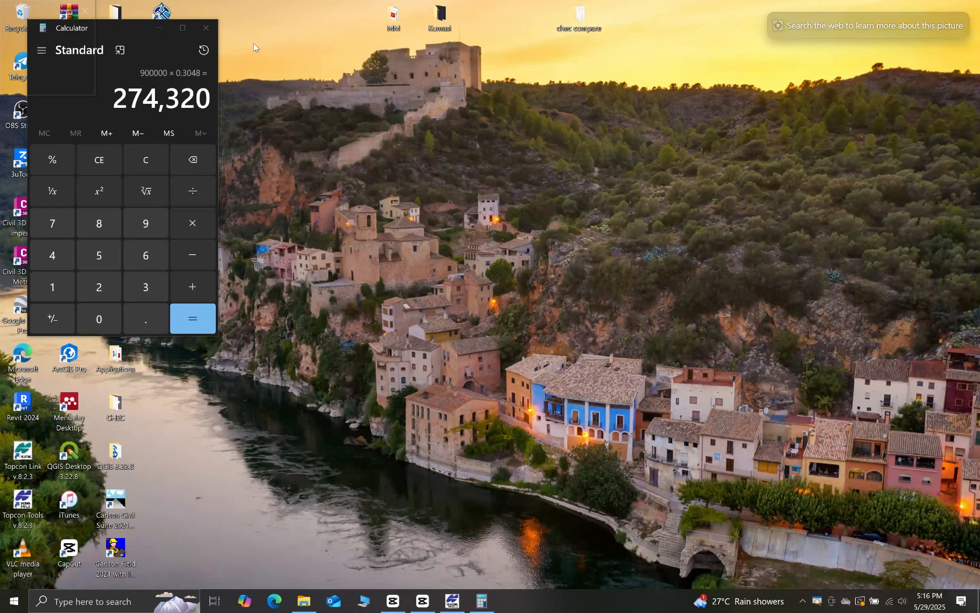
pyautogui.click(207, 28)
# - Open the installation location of the Topcon Tools v.8.2.3 desktop shortcut and enter its Geo folder
pyautogui.rightClick(19, 499)
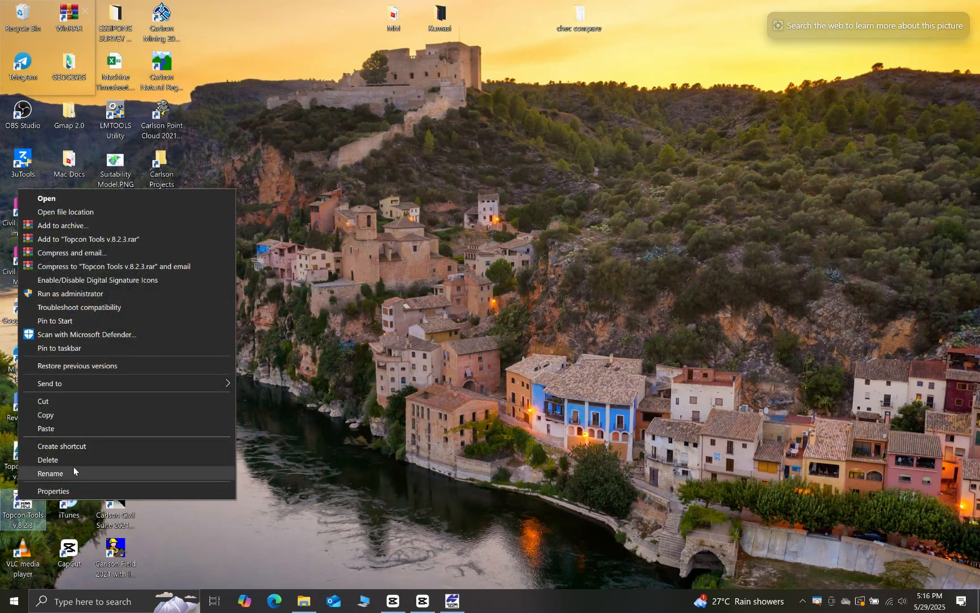
pyautogui.click(17, 493)
pyautogui.rightClick(18, 493)
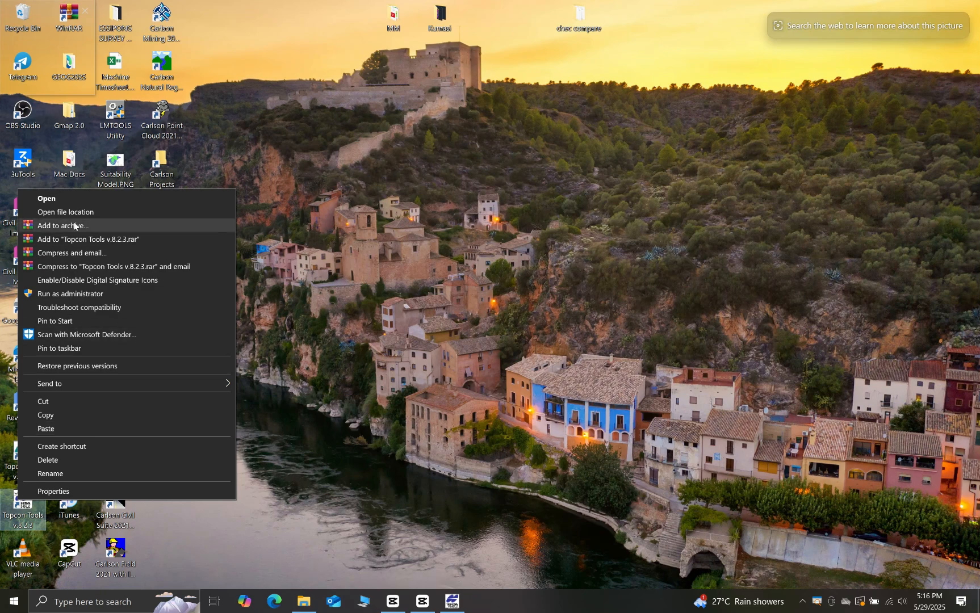
pyautogui.click(410, 402)
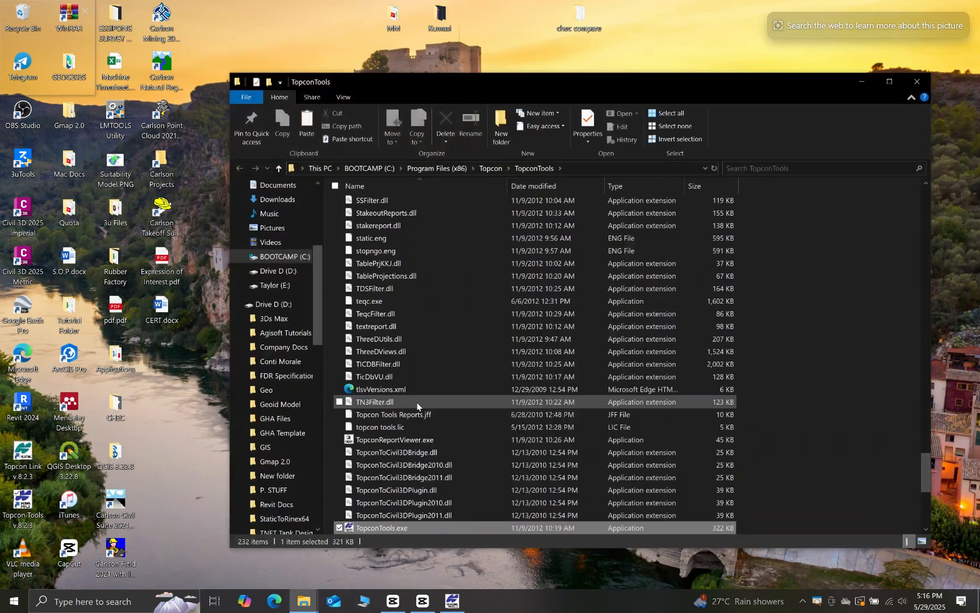
pyautogui.scroll(20, 712, 369)
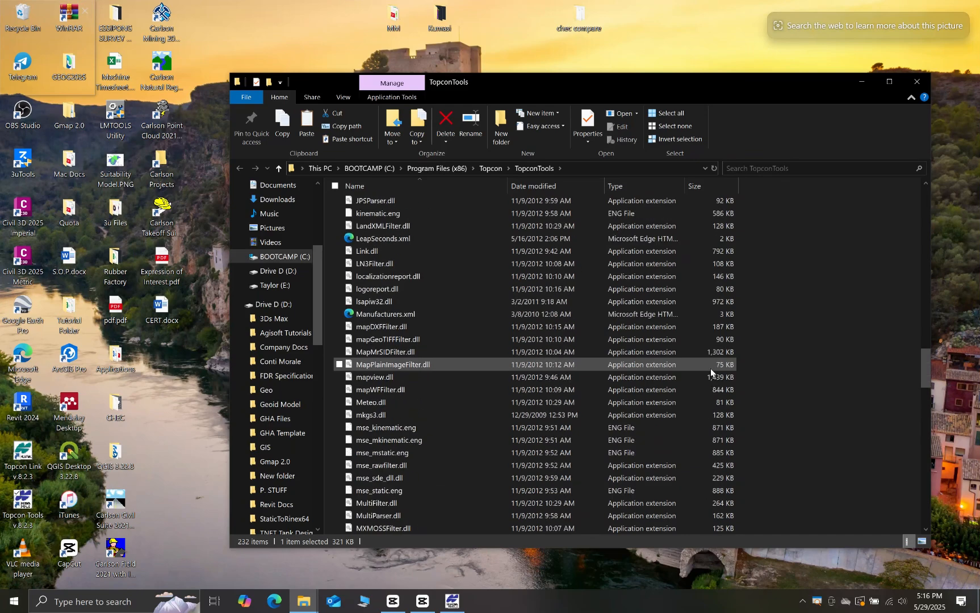
pyautogui.scroll(20, 709, 368)
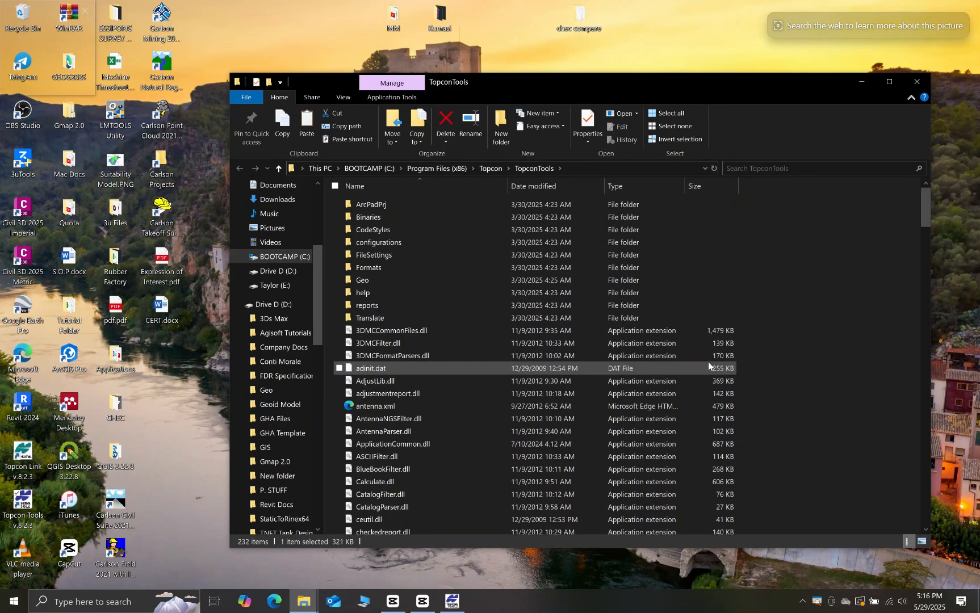
pyautogui.doubleClick(374, 282)
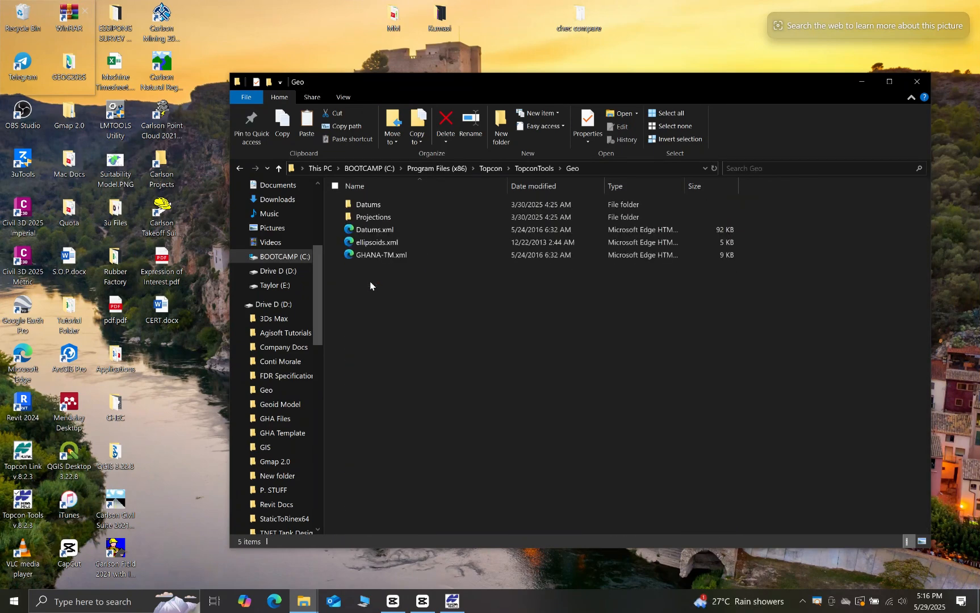
# - Paste the copied items into TopconTools\Geo, replacing the files of the same names with administrator permission, and close the folder
pyautogui.rightClick(379, 283)
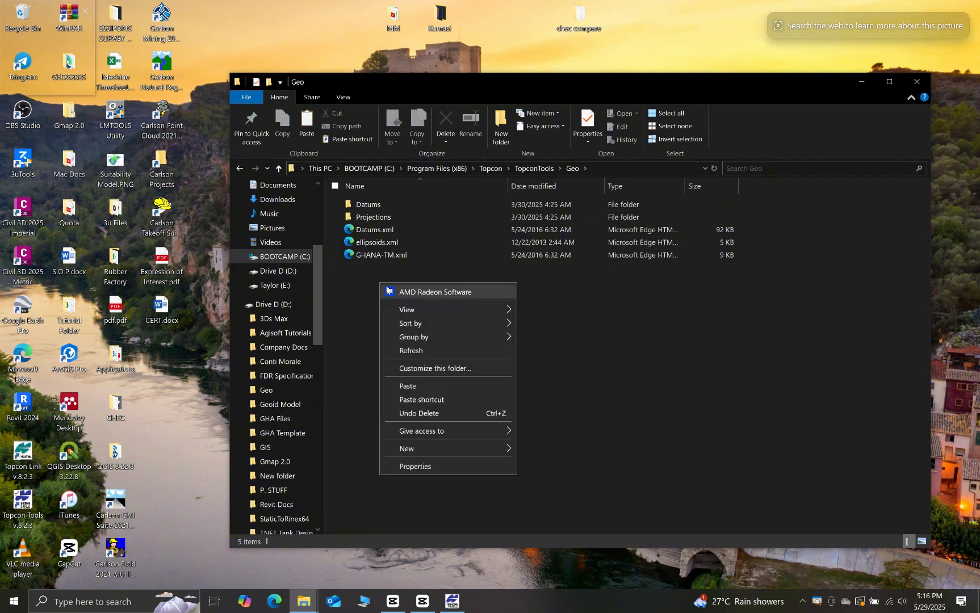
pyautogui.click(437, 391)
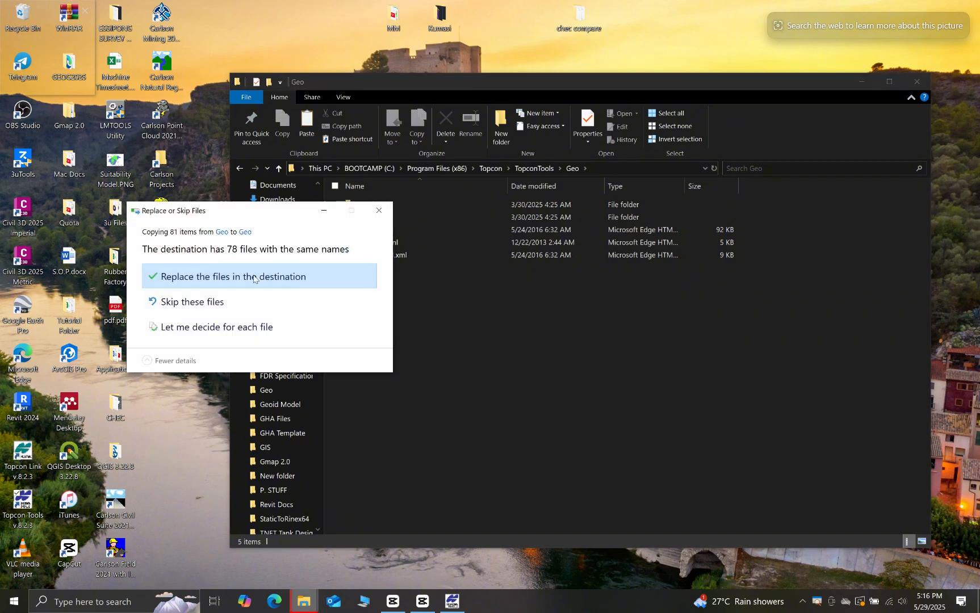
pyautogui.click(257, 279)
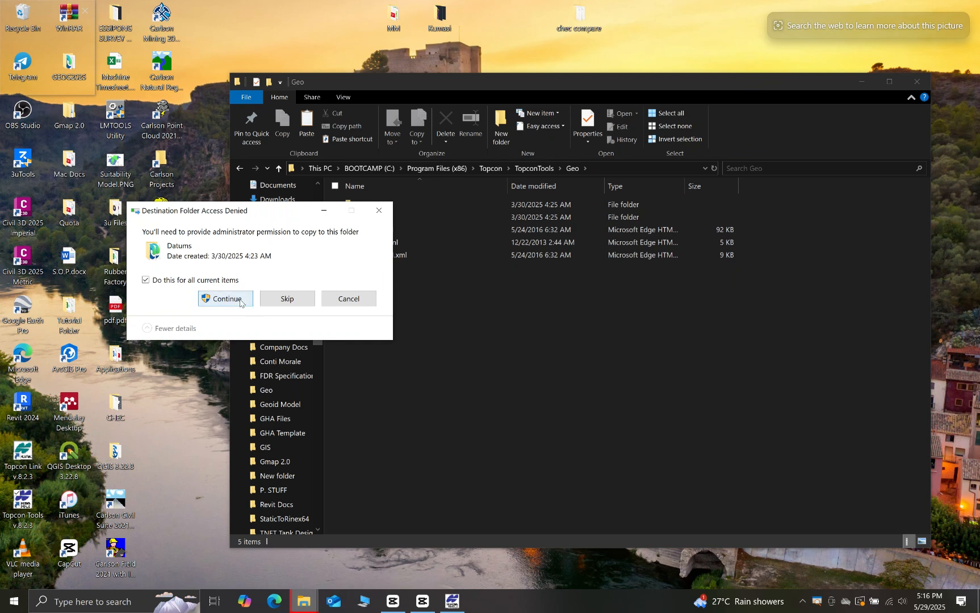
pyautogui.click(242, 299)
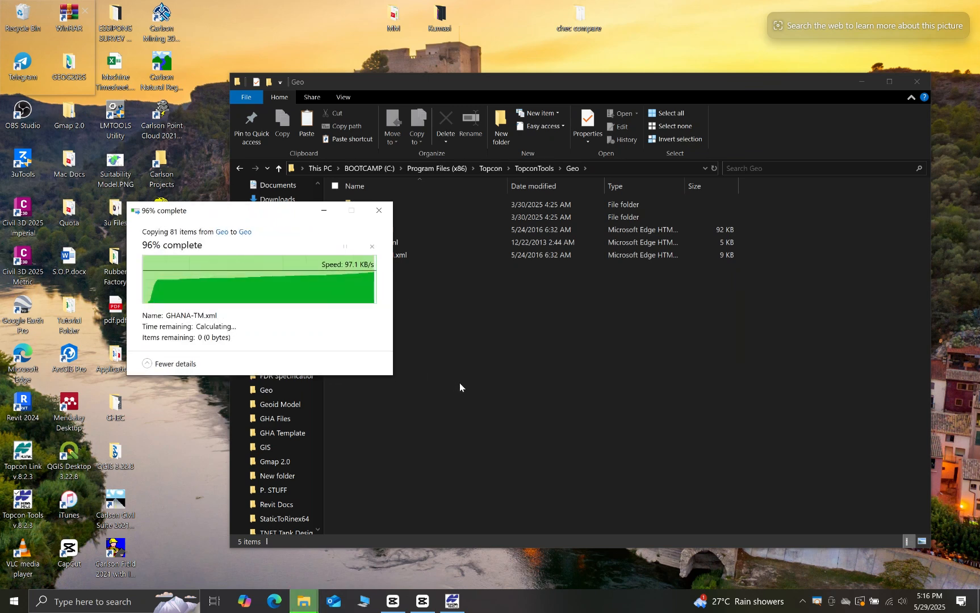
pyautogui.click(497, 403)
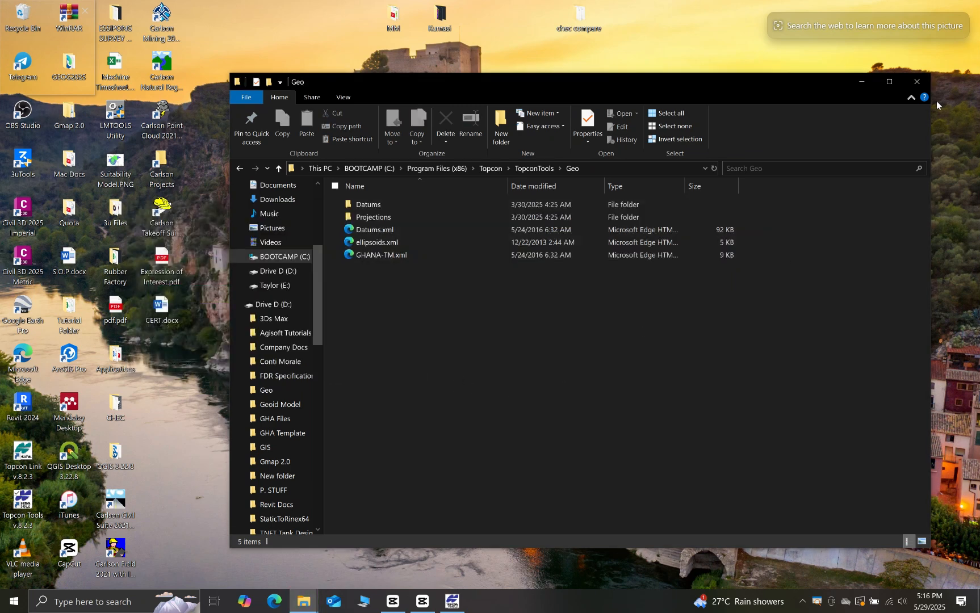
pyautogui.click(919, 84)
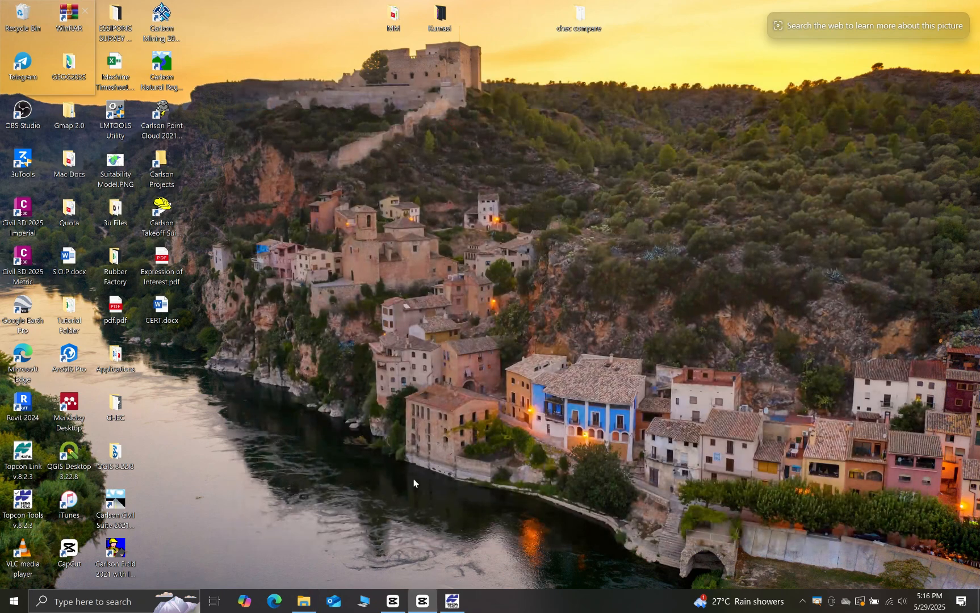
# - Switch back to Topcon Tools and set the Training job's projection to WAR_GRID under Africa > Ghana in the job configuration
pyautogui.click(453, 604)
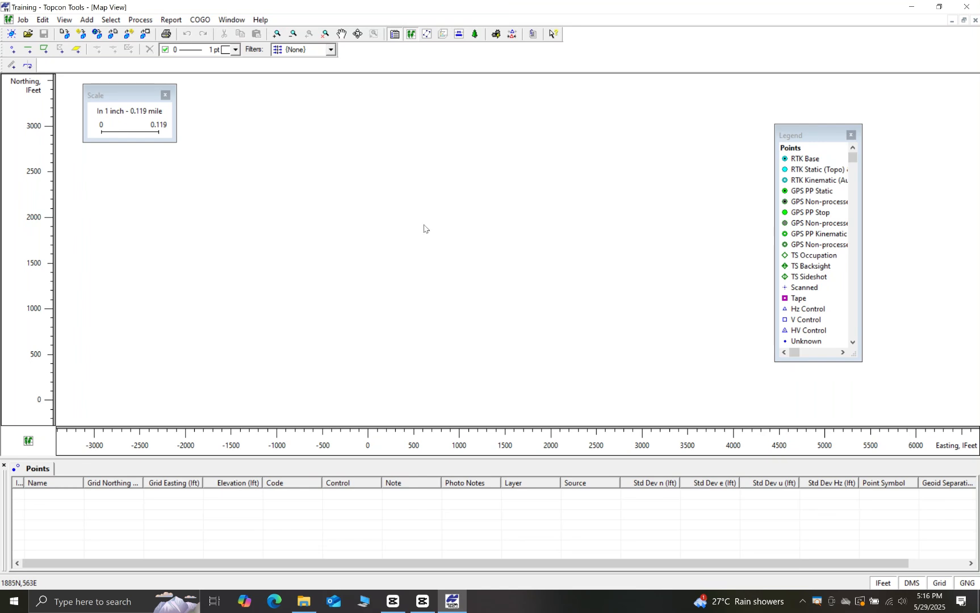
pyautogui.click(21, 20)
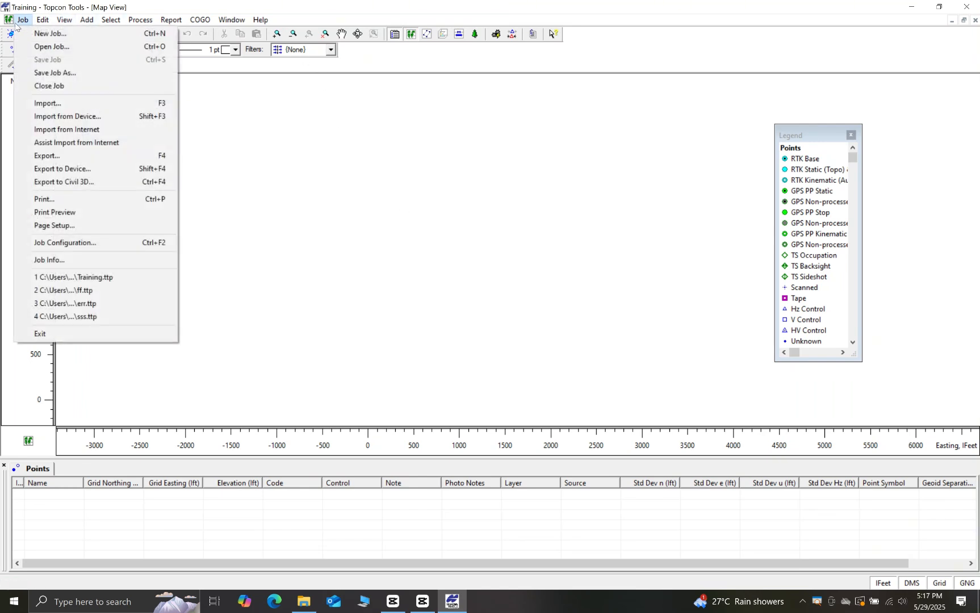
pyautogui.click(69, 244)
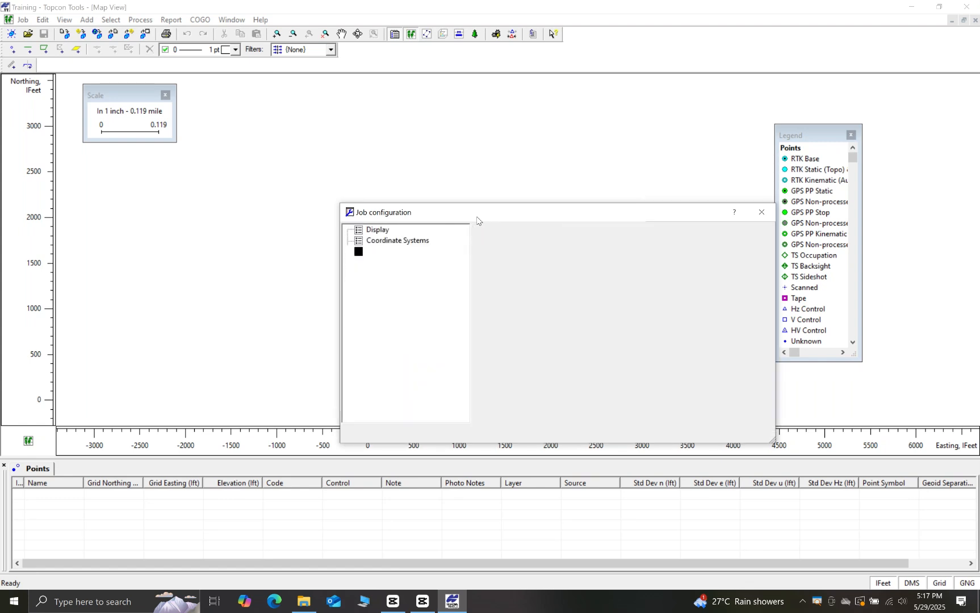
pyautogui.click(284, 165)
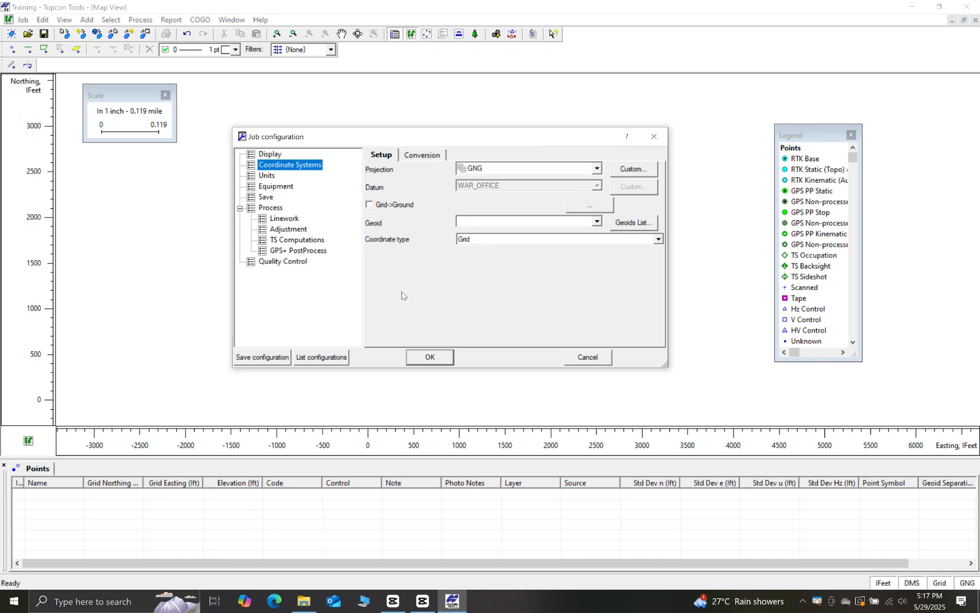
pyautogui.click(596, 169)
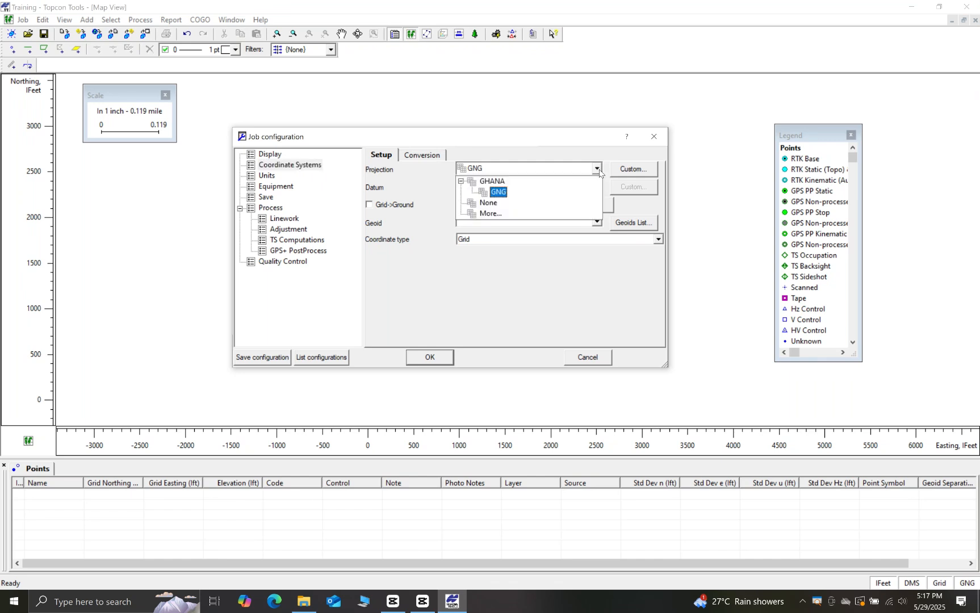
pyautogui.click(486, 214)
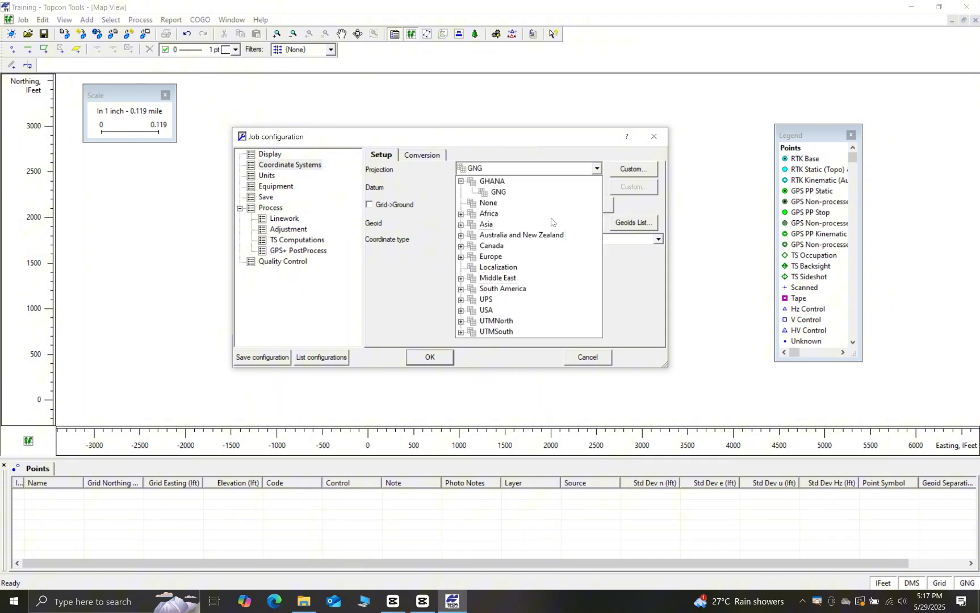
pyautogui.click(460, 215)
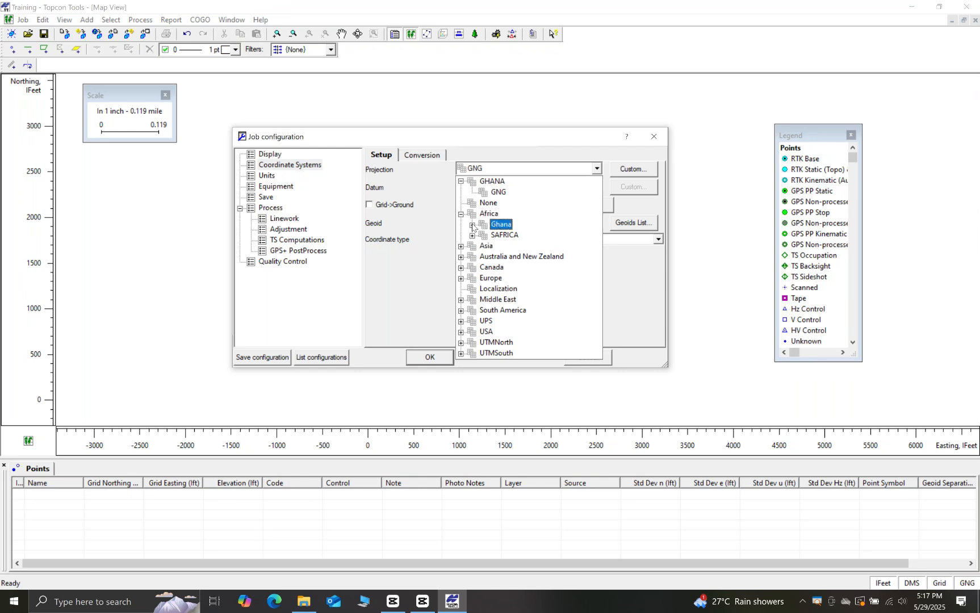
pyautogui.click(472, 225)
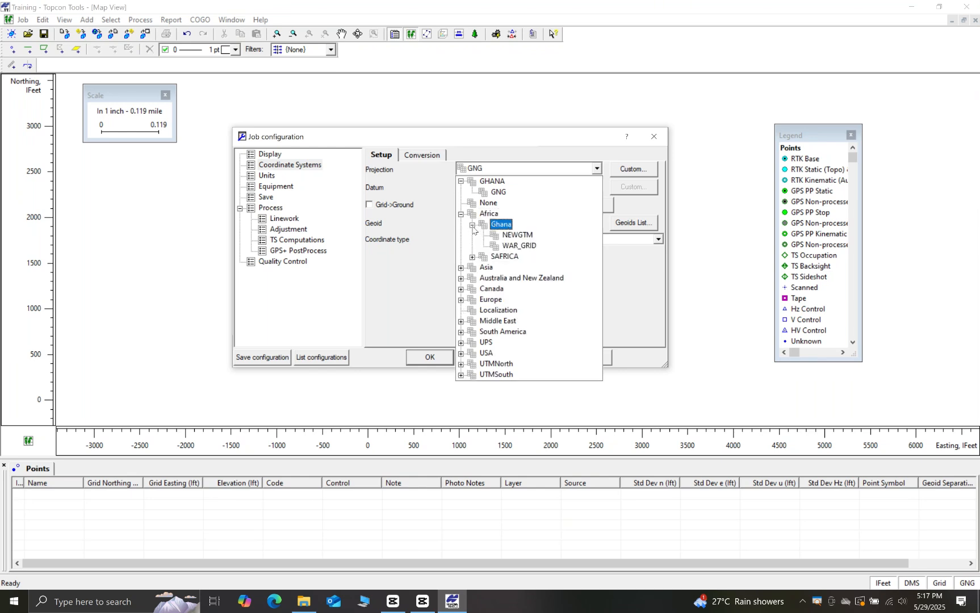
pyautogui.click(526, 247)
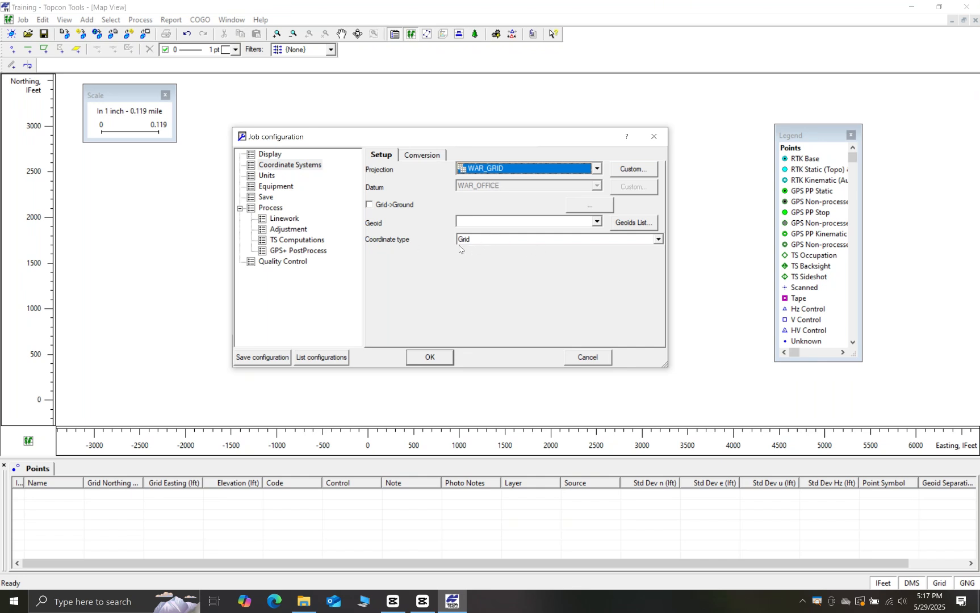
pyautogui.click(436, 358)
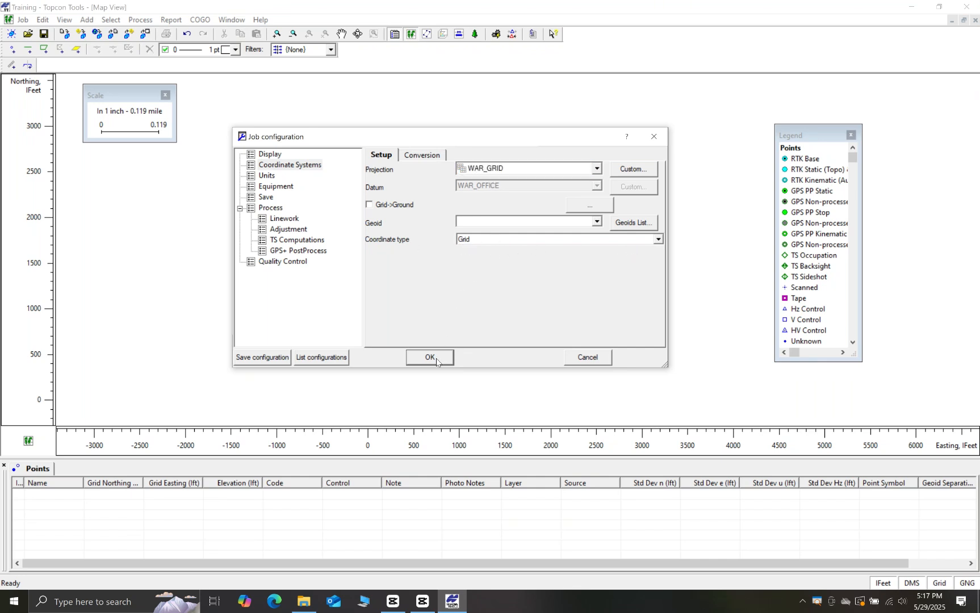